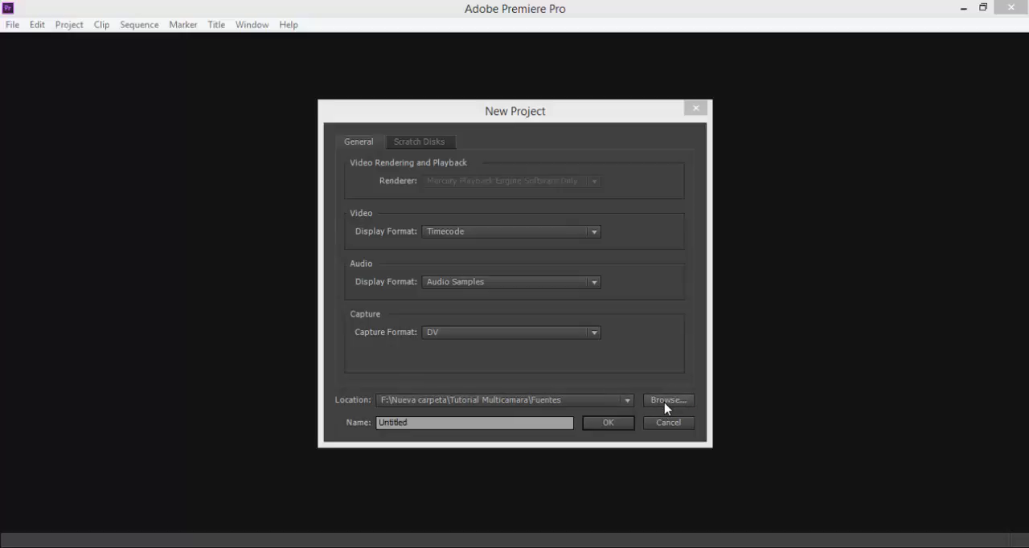
Set the new project's location to the Fuentes folder inside Tutorial Multicamara.
click(665, 409)
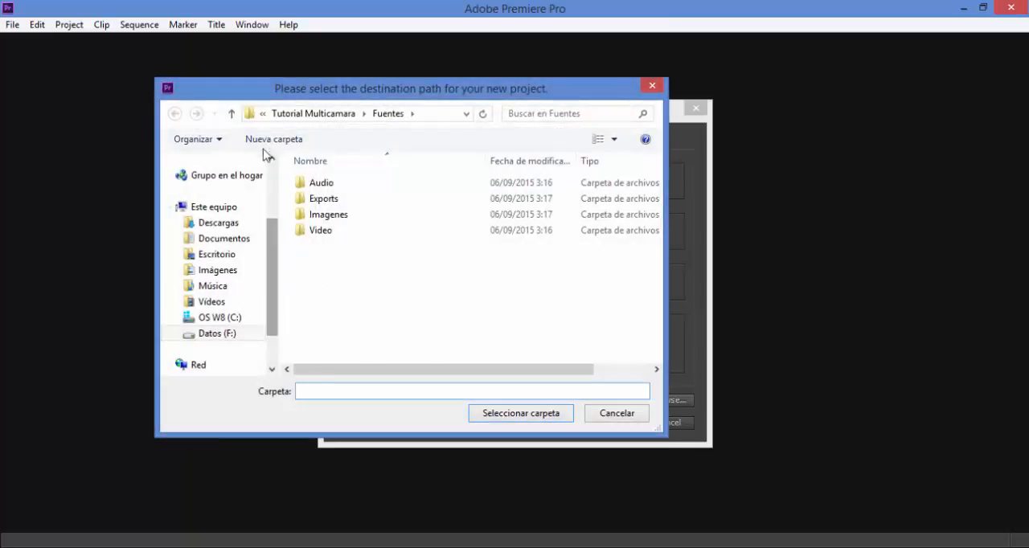
click(312, 114)
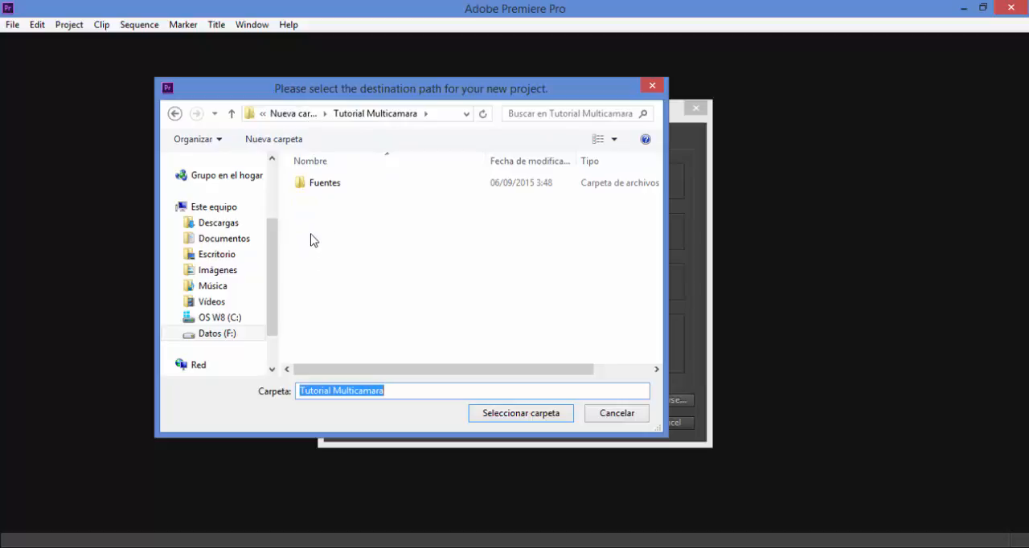
click(301, 187)
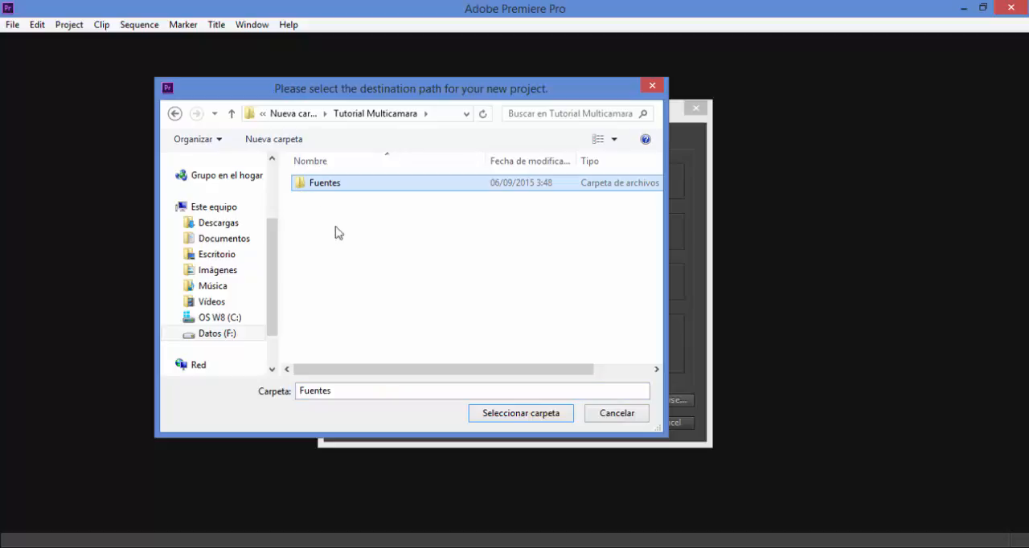
click(496, 417)
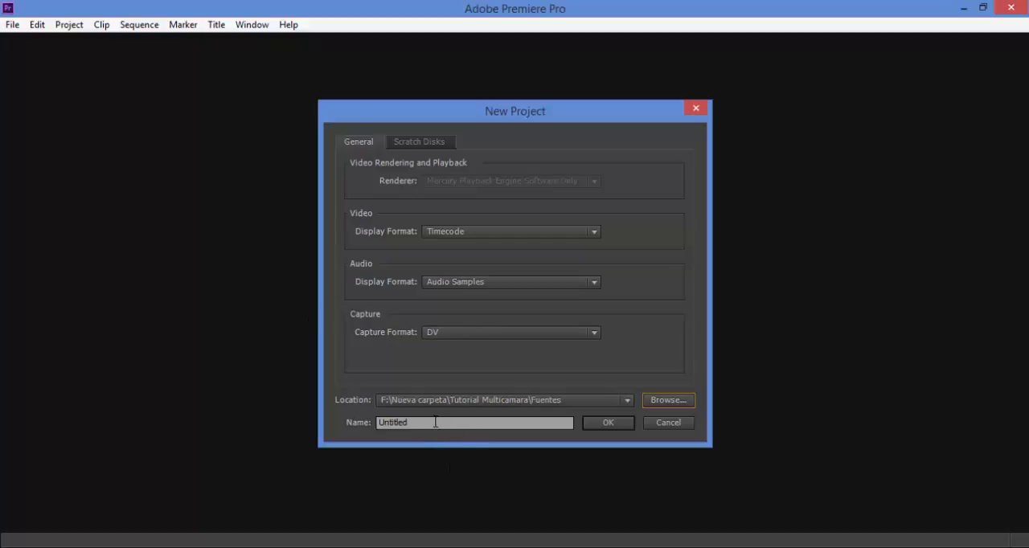
Name the project "Tutorial Edición Multicamara".
drag(435, 422, 371, 424)
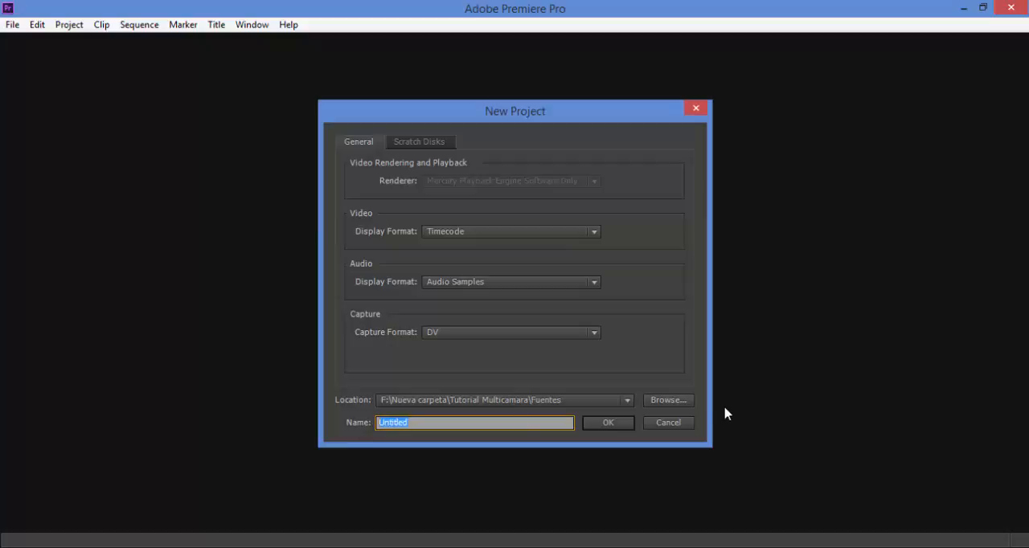
key(BackSpace)
text(tUT)
key(BackSpace)
key(BackSpace)
key(BackSpace)
text(Tutorial Edición Mju)
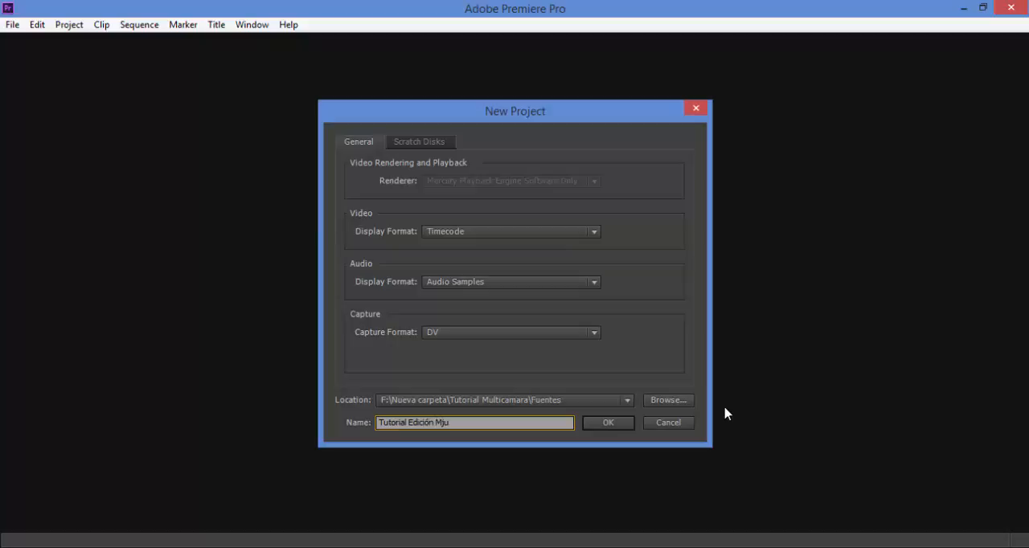
key(BackSpace)
key(BackSpace)
text(ulticamara)
Review the scratch disk locations for captured media and previews, and return to the general project settings.
click(405, 142)
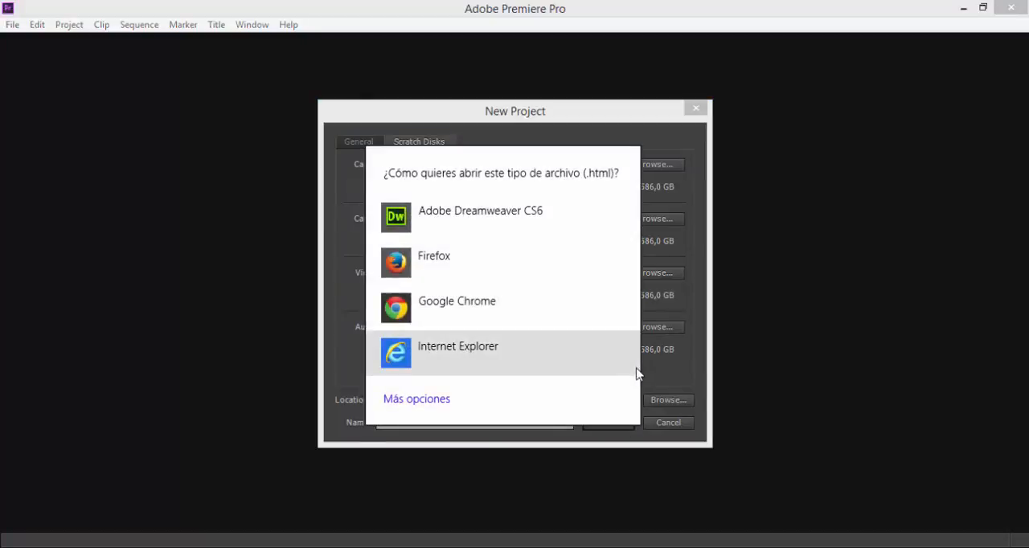
click(696, 228)
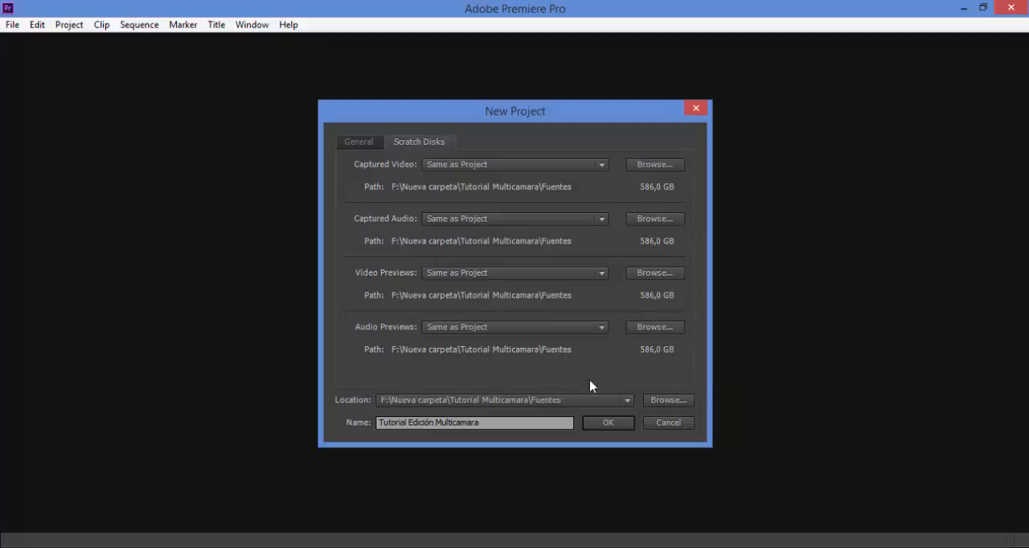
click(368, 144)
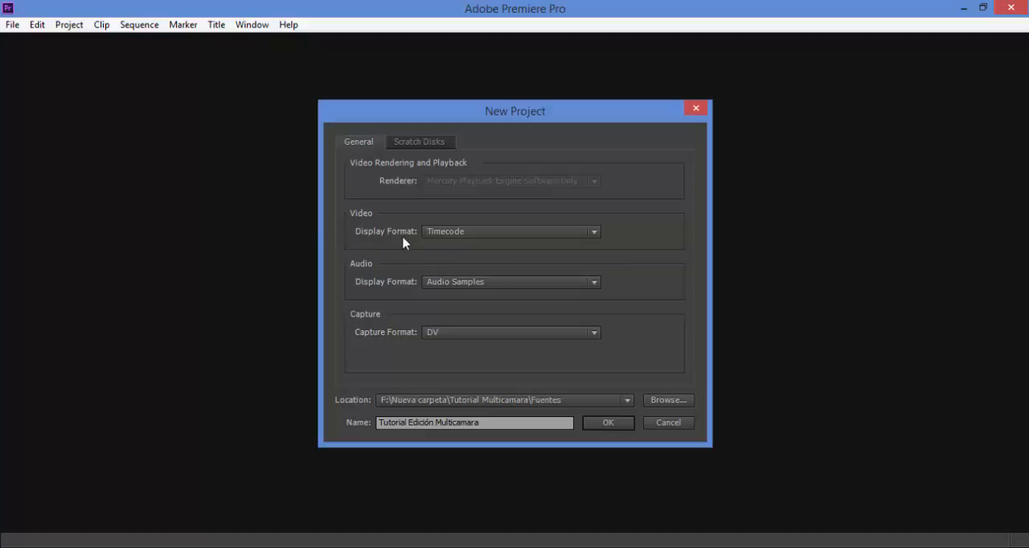
Look through the video display format options, keeping Timecode selected.
click(595, 234)
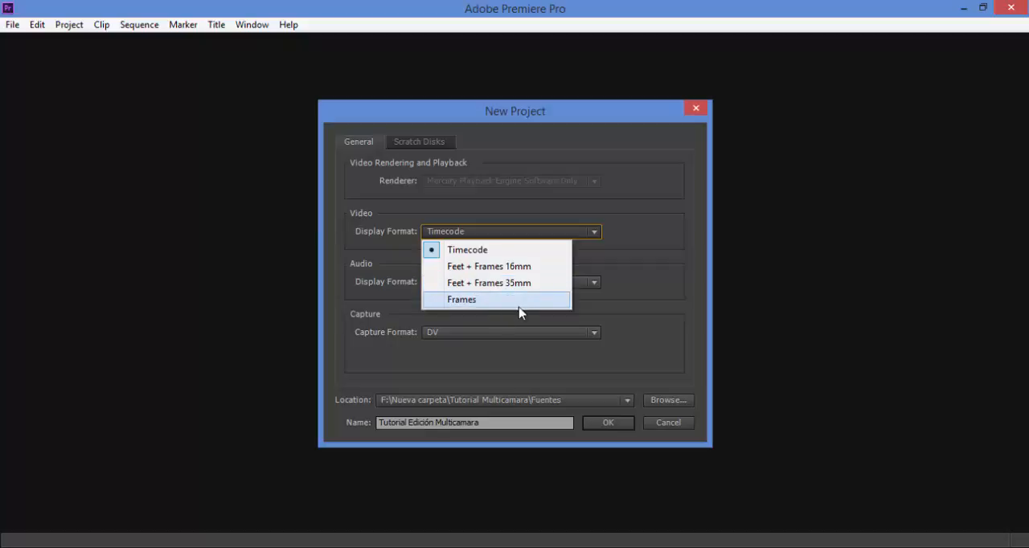
click(498, 258)
click(515, 233)
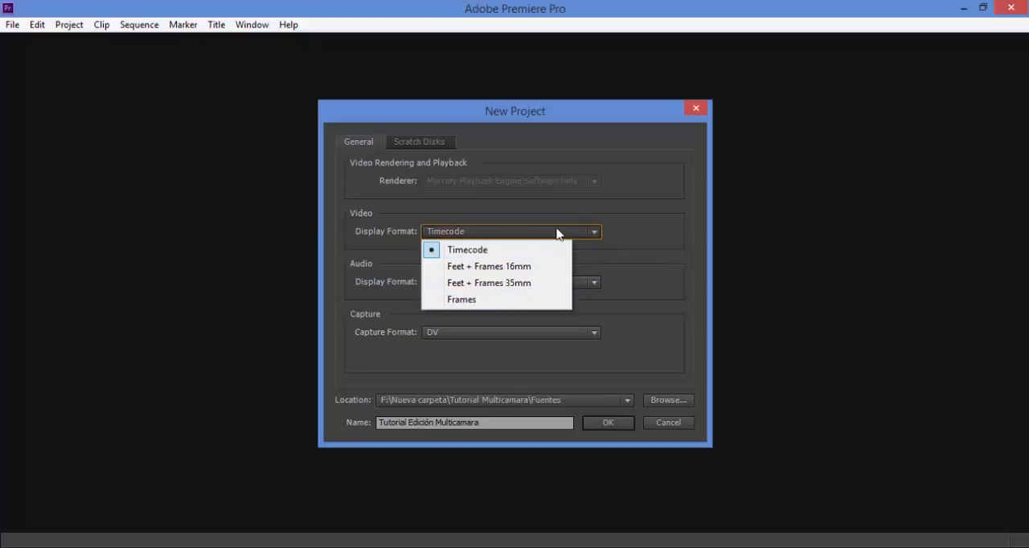
click(590, 256)
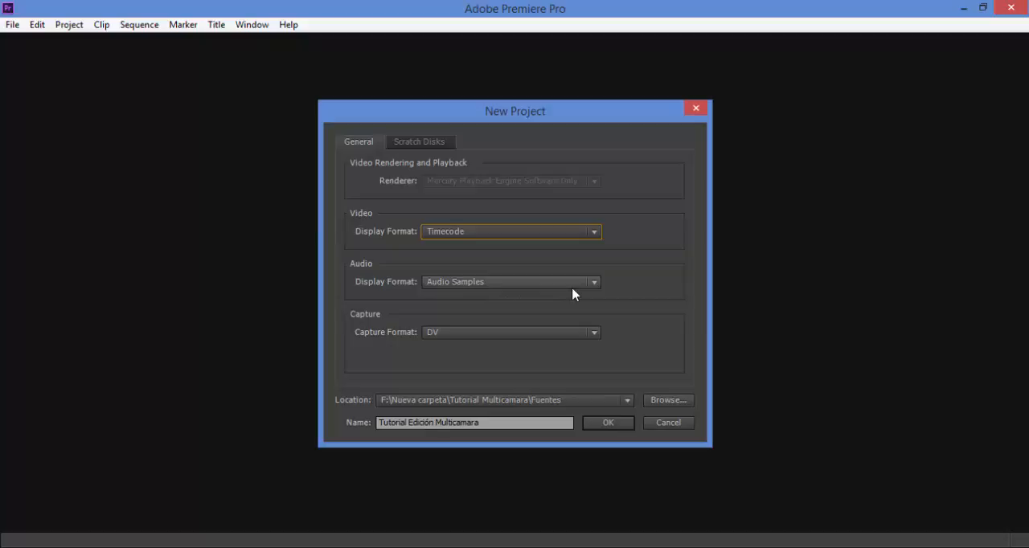
Check the capture format options, keep DV, and create the project.
click(594, 334)
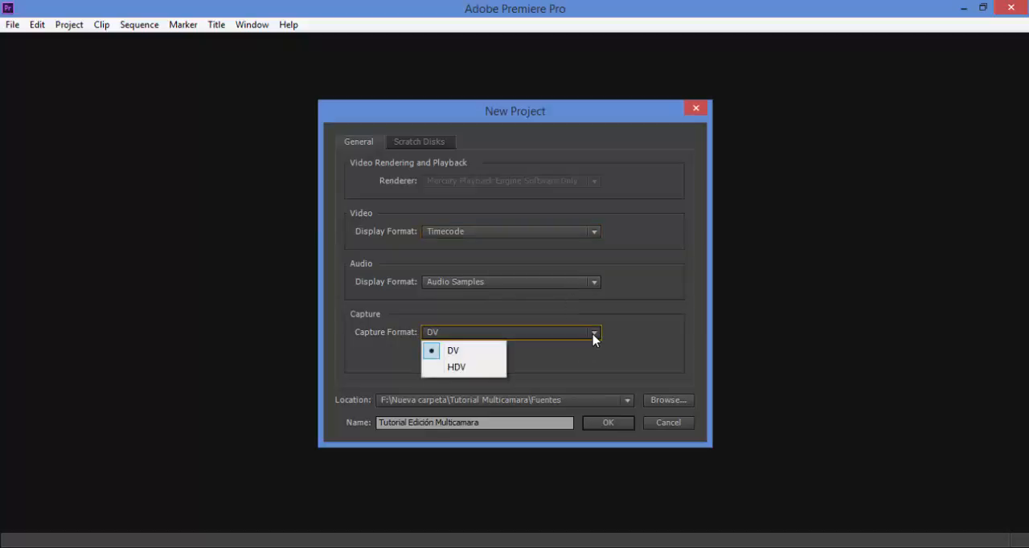
click(593, 334)
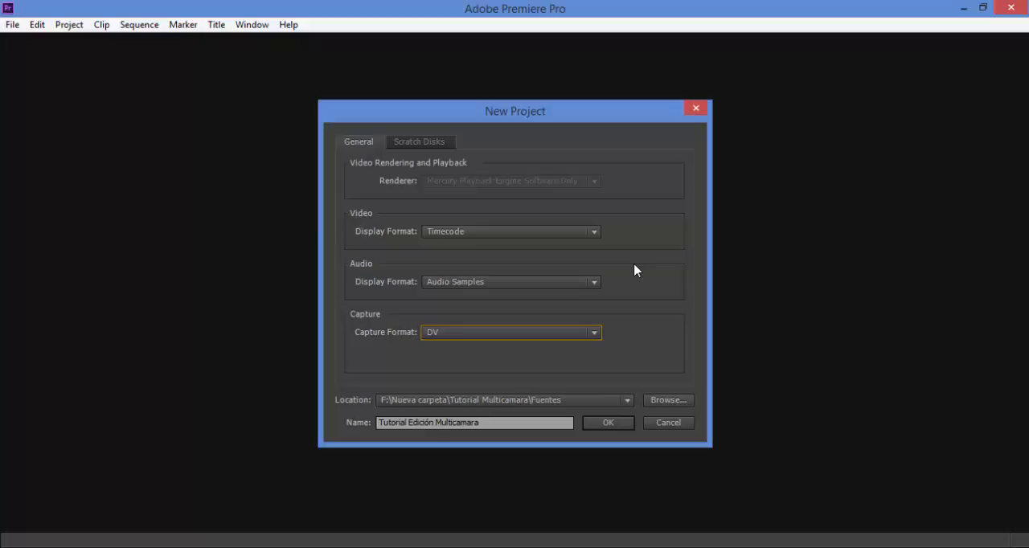
click(593, 334)
click(592, 335)
click(592, 334)
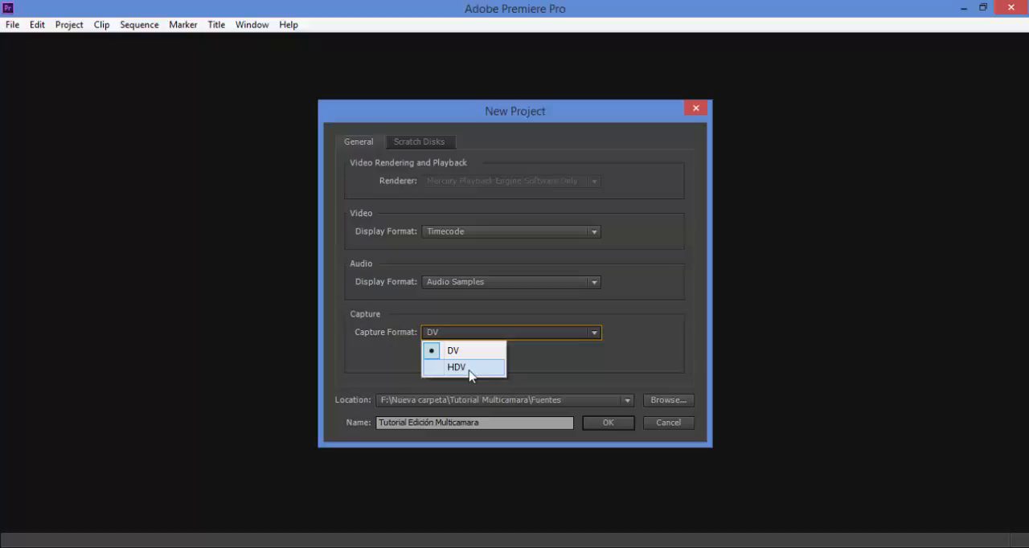
click(554, 367)
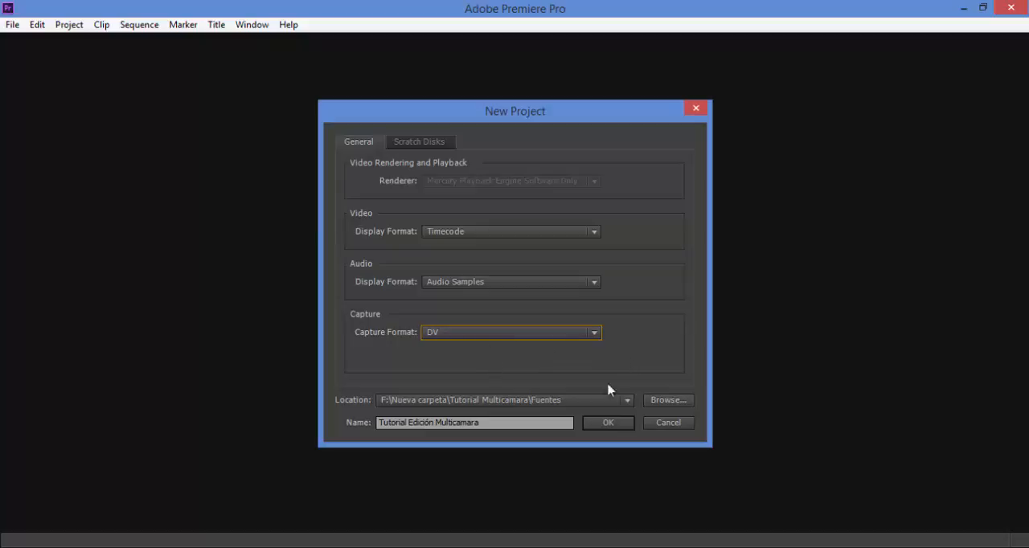
click(606, 425)
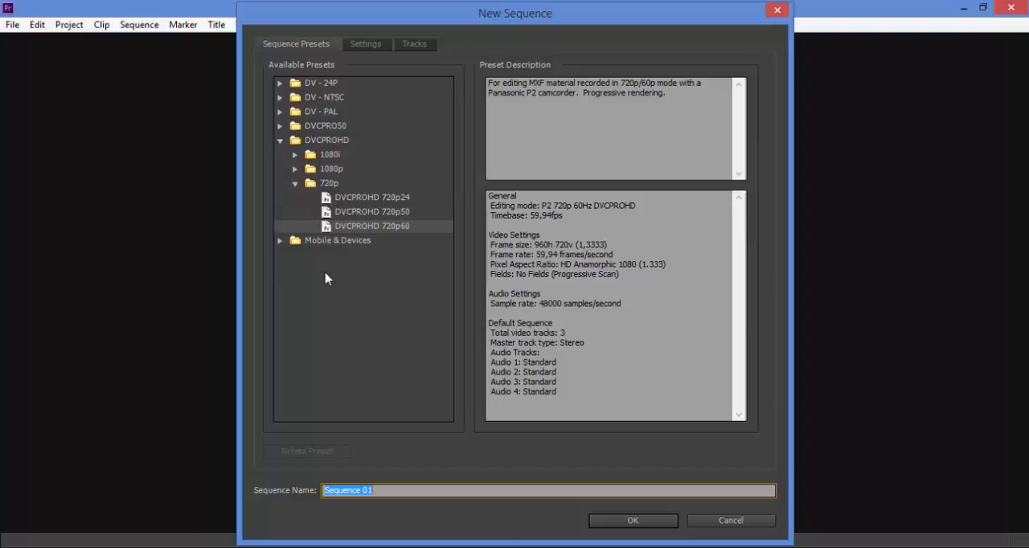
Choose the DVCPROHD 1080p24 preset from the 1080p group for the new sequence.
click(295, 184)
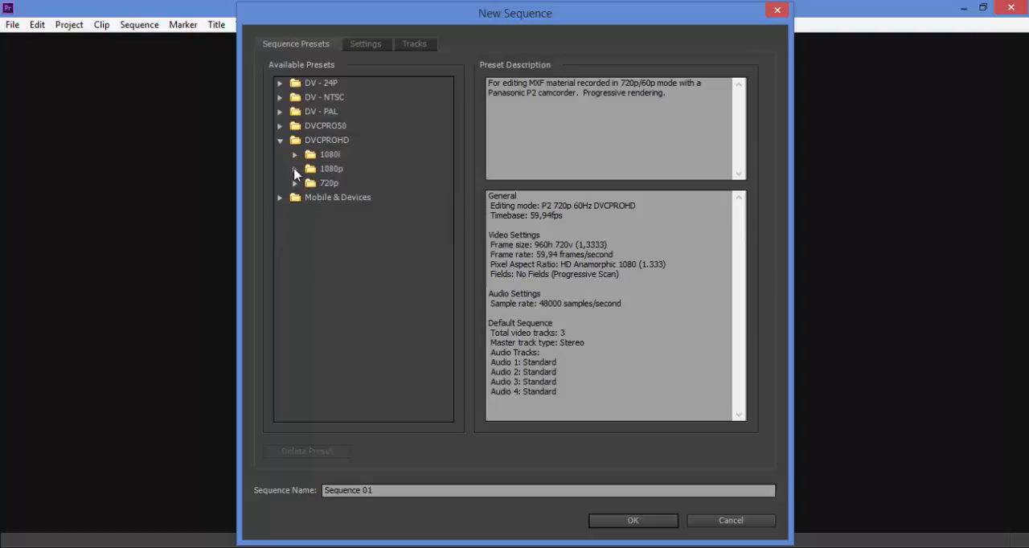
click(295, 169)
click(323, 187)
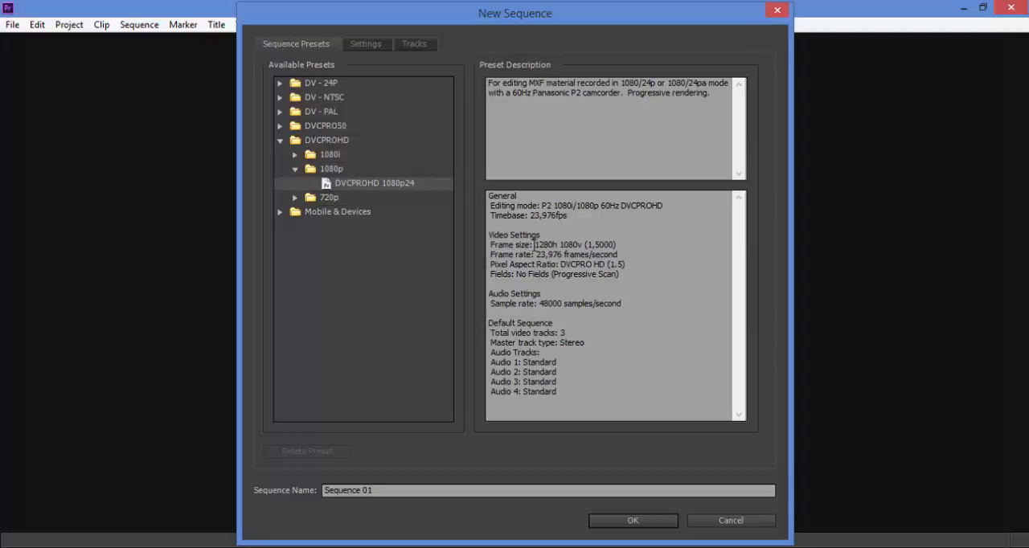
Examine the frame size and frame rate in the selected preset's description.
drag(536, 244, 575, 244)
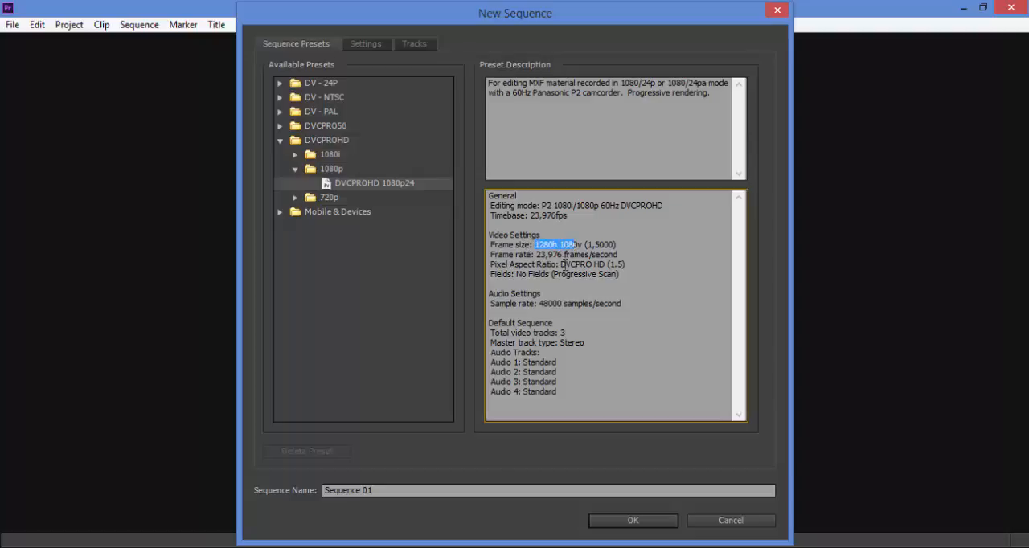
click(562, 264)
drag(535, 254, 562, 255)
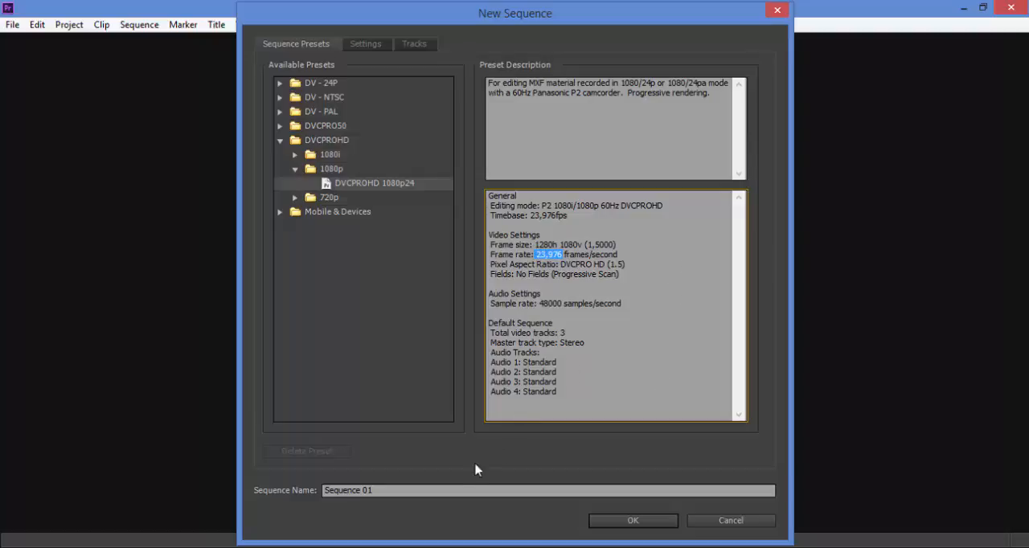
Name the sequence "Edición multicamara".
click(431, 490)
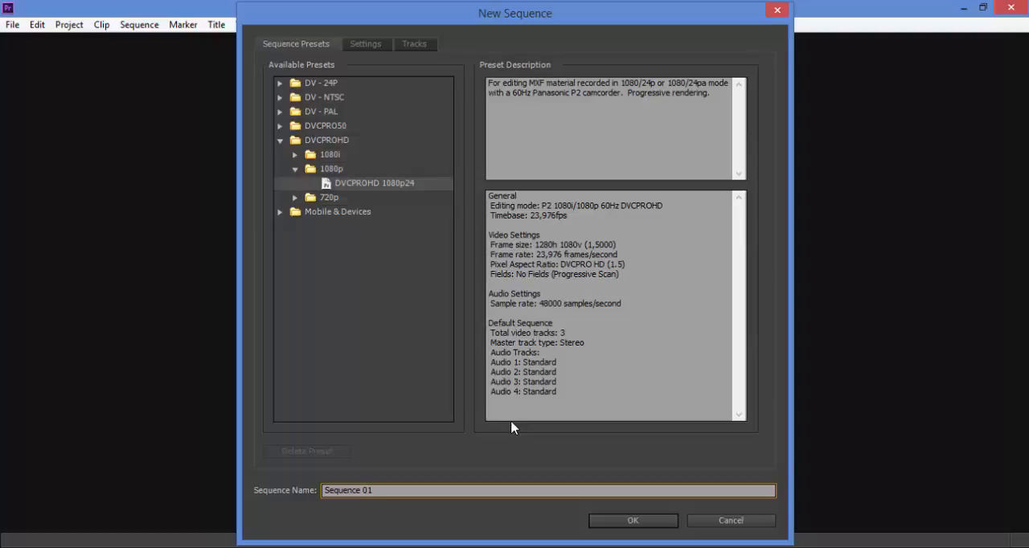
key(BackSpace)
key(BackSpace)
key(BackSpace)
key(BackSpace)
key(BackSpace)
key(BackSpace)
key(BackSpace)
key(BackSpace)
key(BackSpace)
key(BackSpace)
key(BackSpace)
text(Edición multicamara)
Review the sequence's editing mode and track settings without changing them, and create the sequence.
click(369, 50)
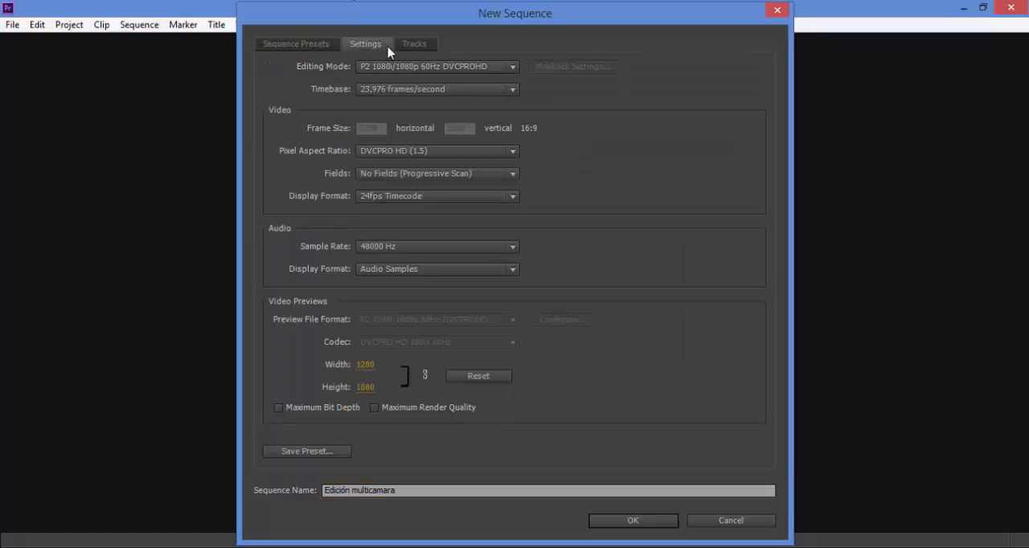
click(487, 68)
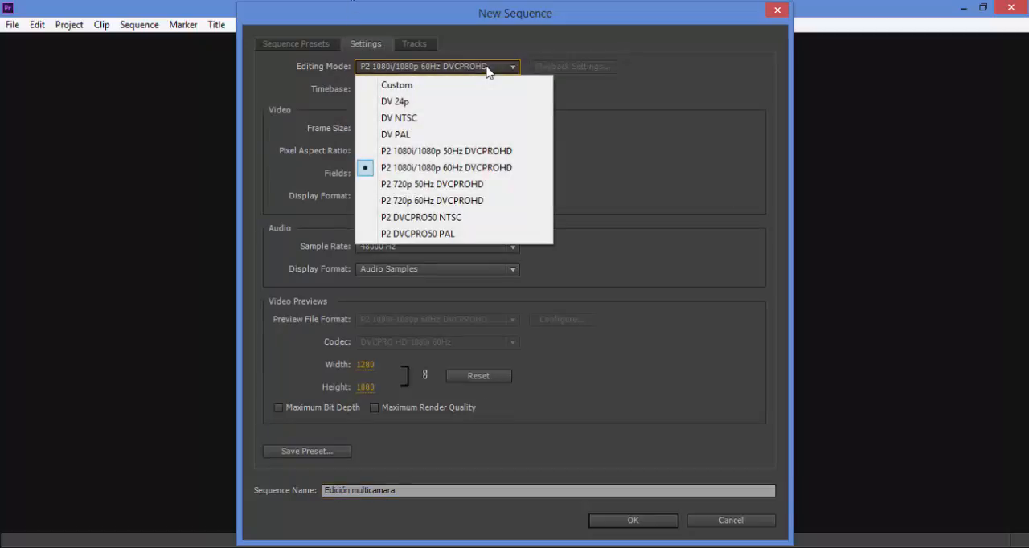
click(486, 71)
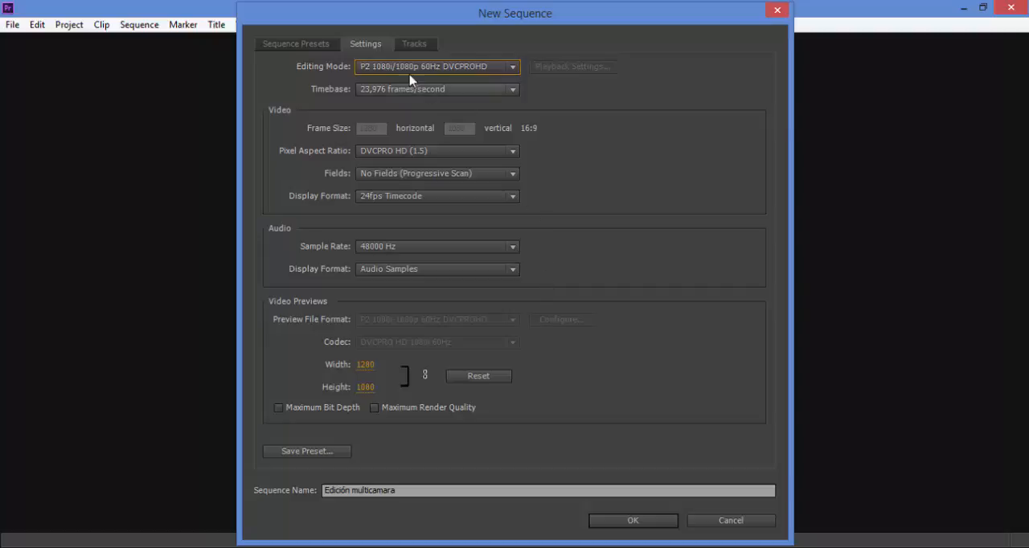
click(419, 47)
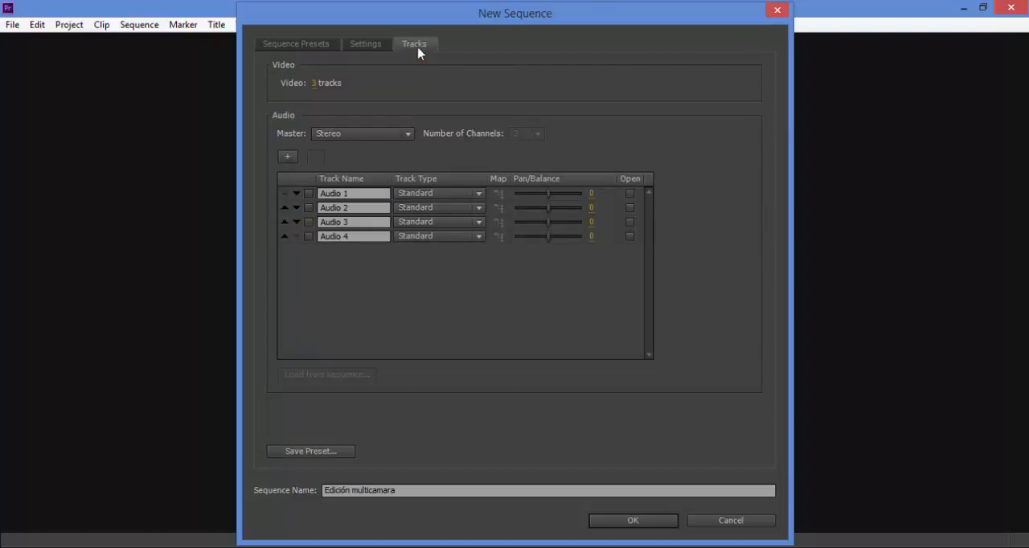
click(358, 45)
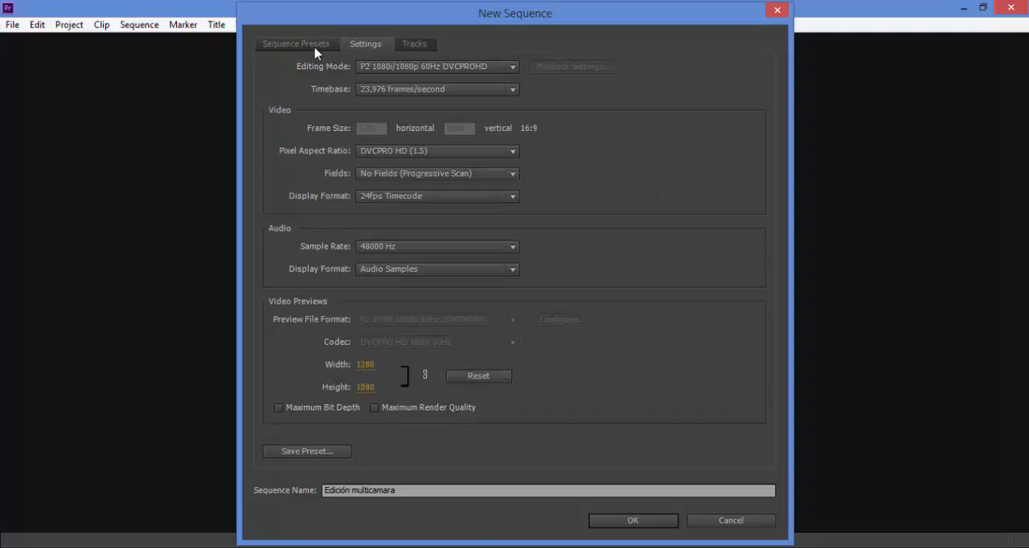
click(313, 46)
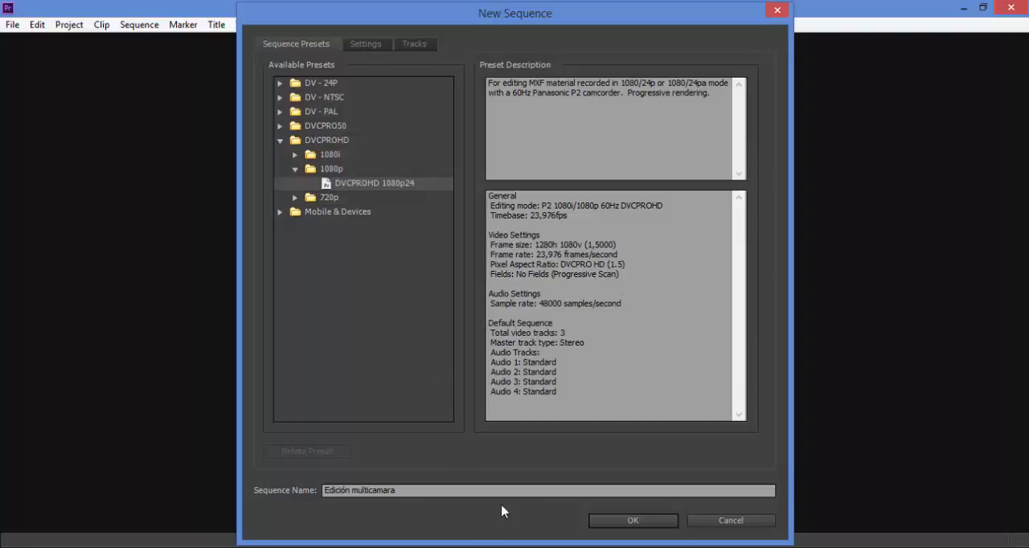
click(632, 522)
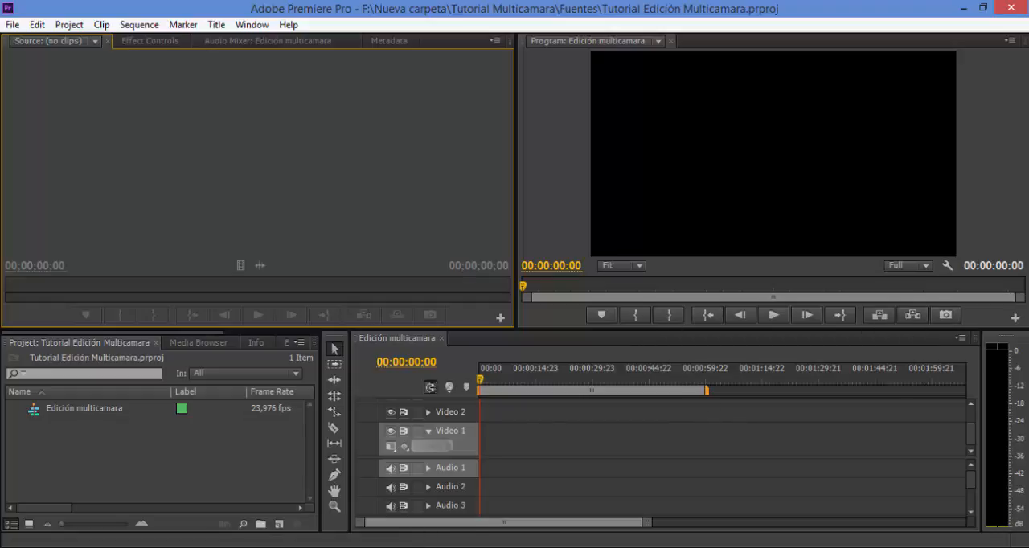
Create a new bin in the project named "Secuencias".
mouse_move(412, 546)
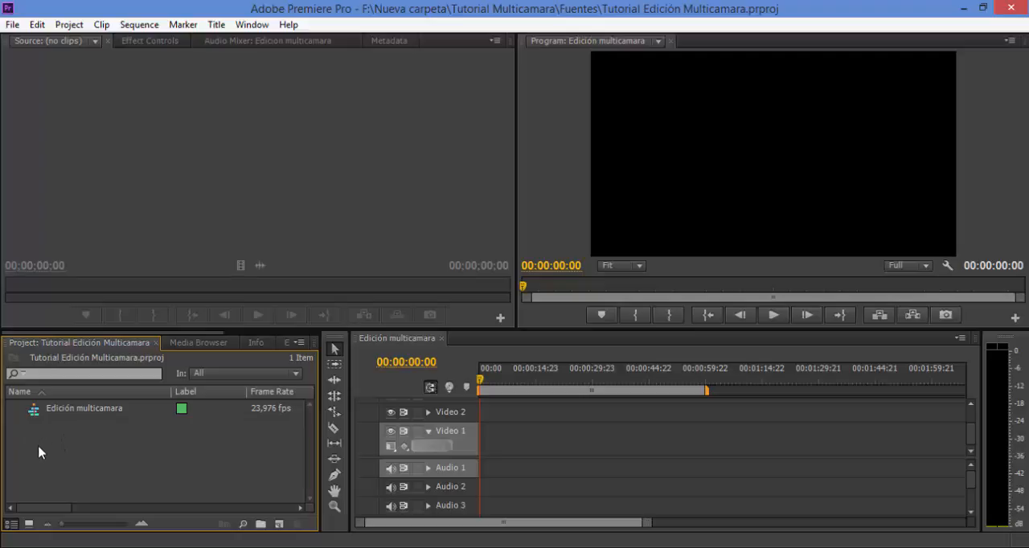
right_click(39, 445)
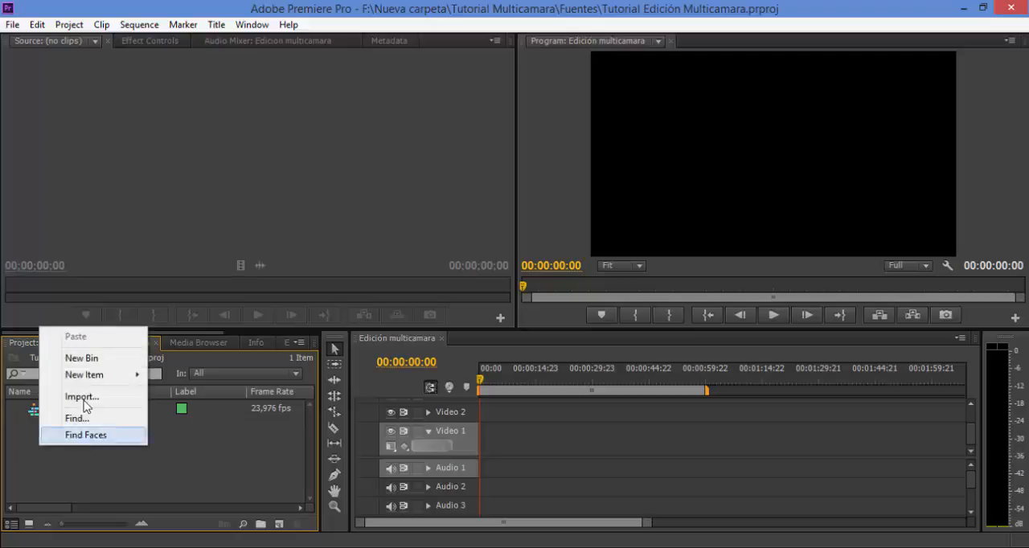
click(81, 358)
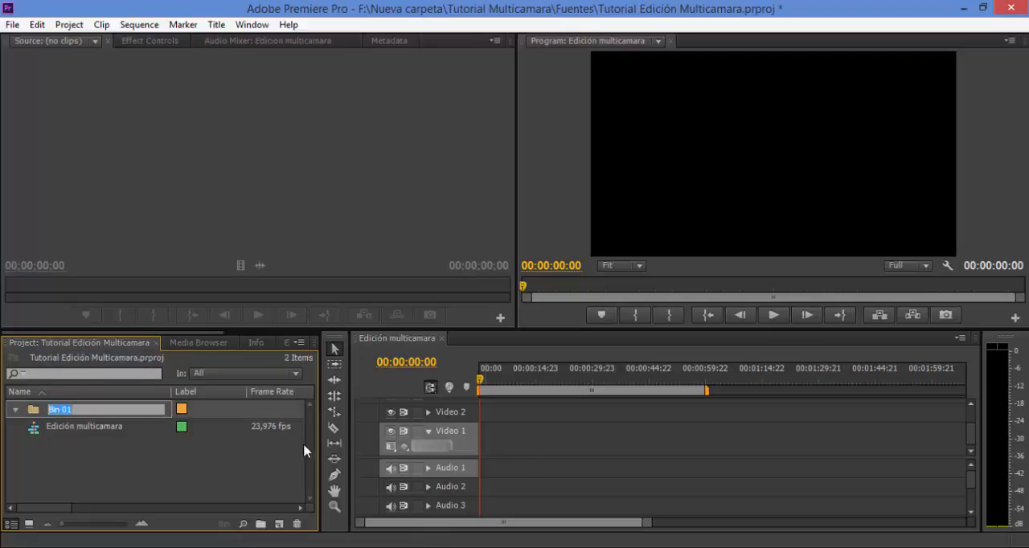
key(BackSpace)
text(ecuencias)
click(40, 464)
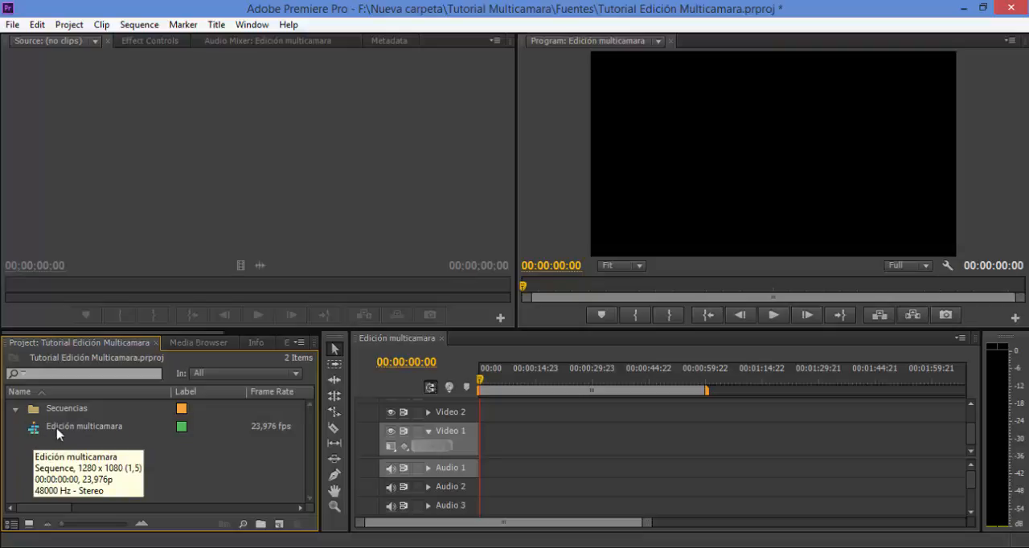
View the project items as icons and return to the list view.
click(30, 524)
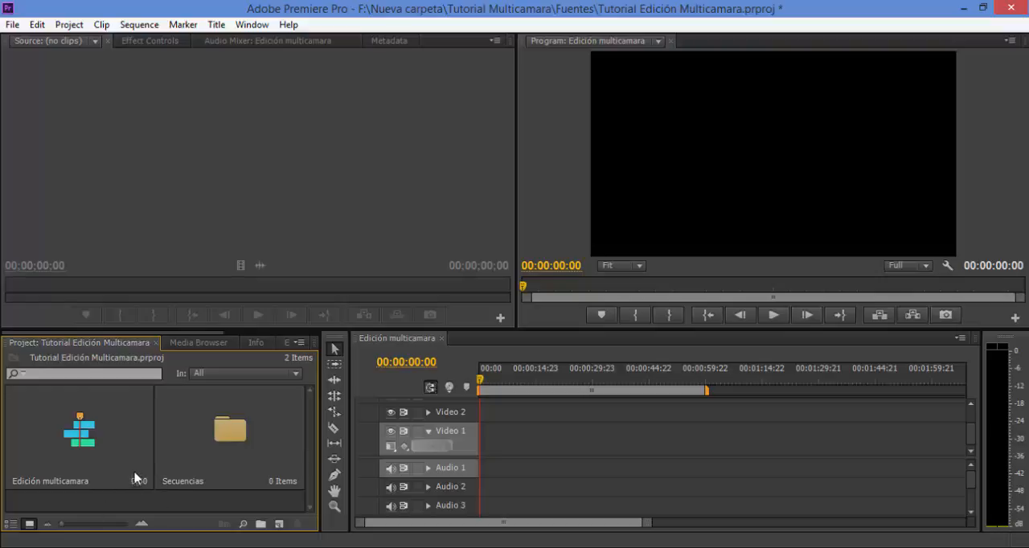
click(11, 524)
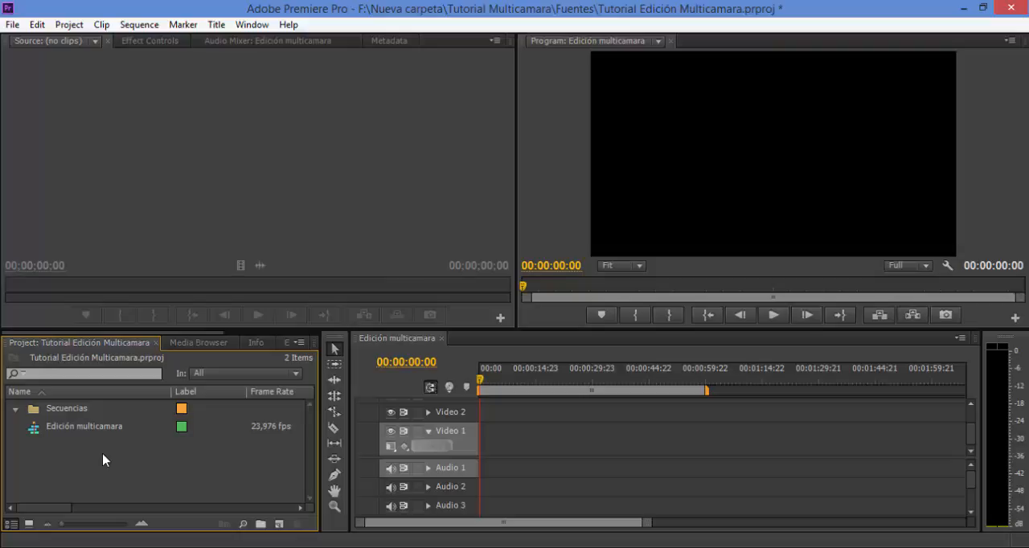
Move the "Edición multicamara" sequence into the "Secuencias" bin and collapse the bin.
click(31, 431)
drag(32, 429, 50, 408)
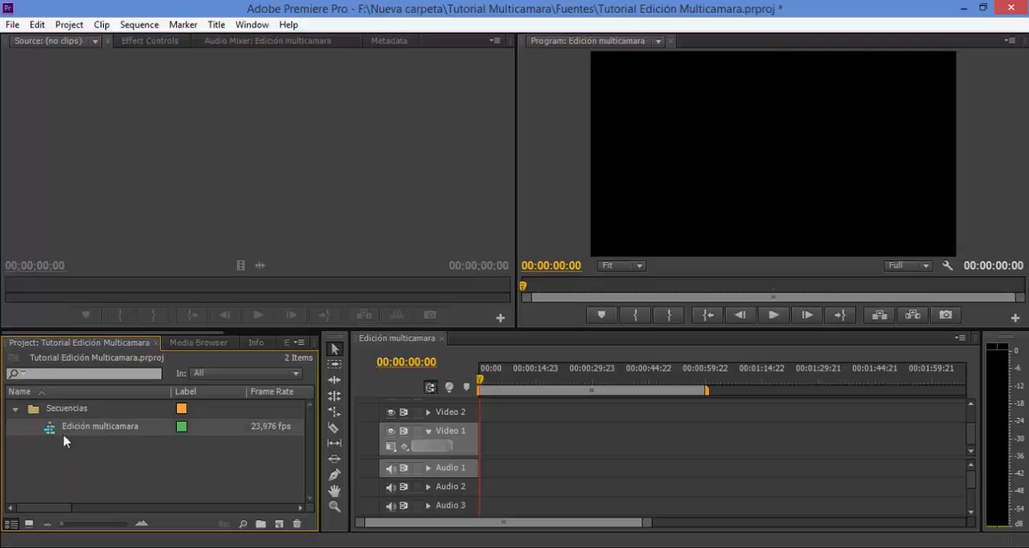
click(16, 410)
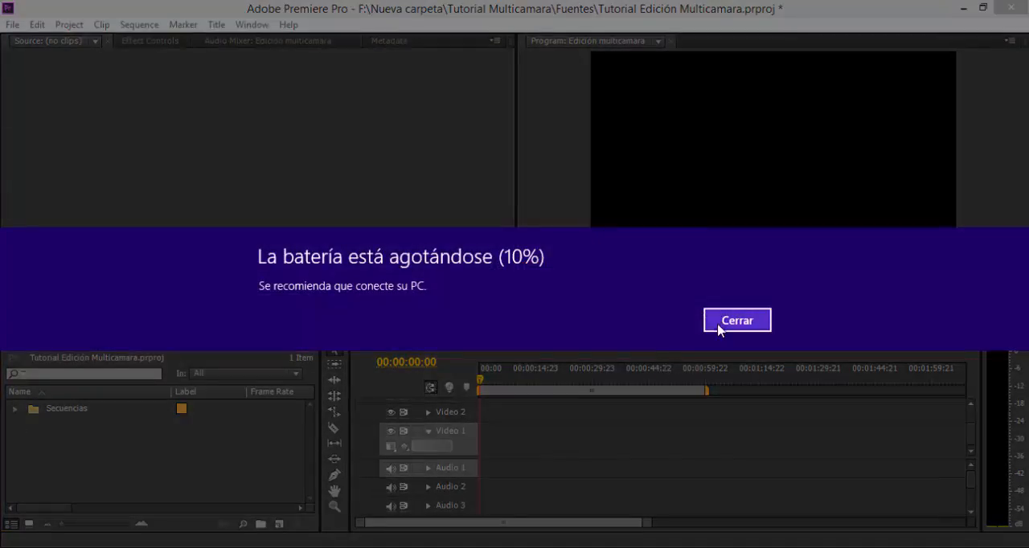
click(720, 325)
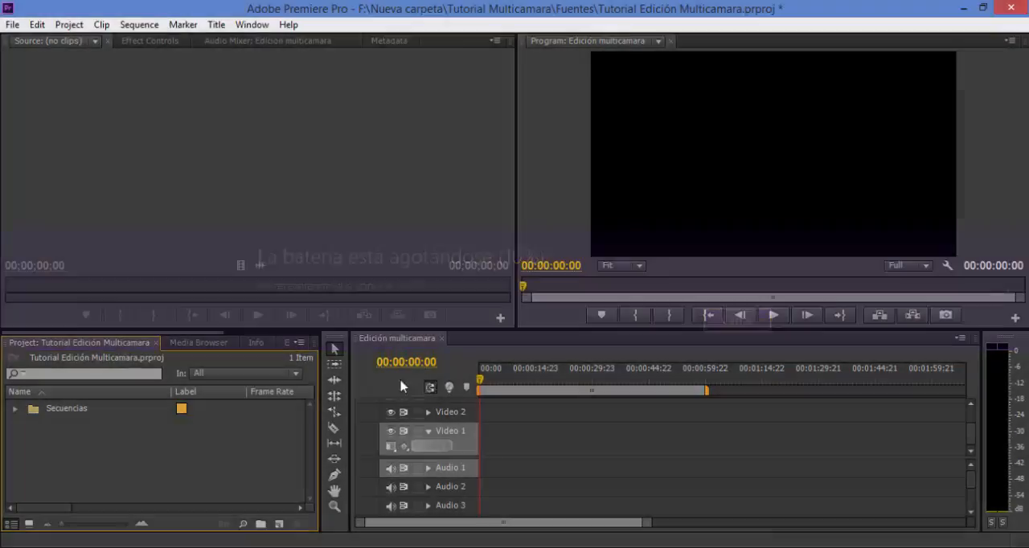
Create a new bin named "Video" at the project's root level.
right_click(16, 426)
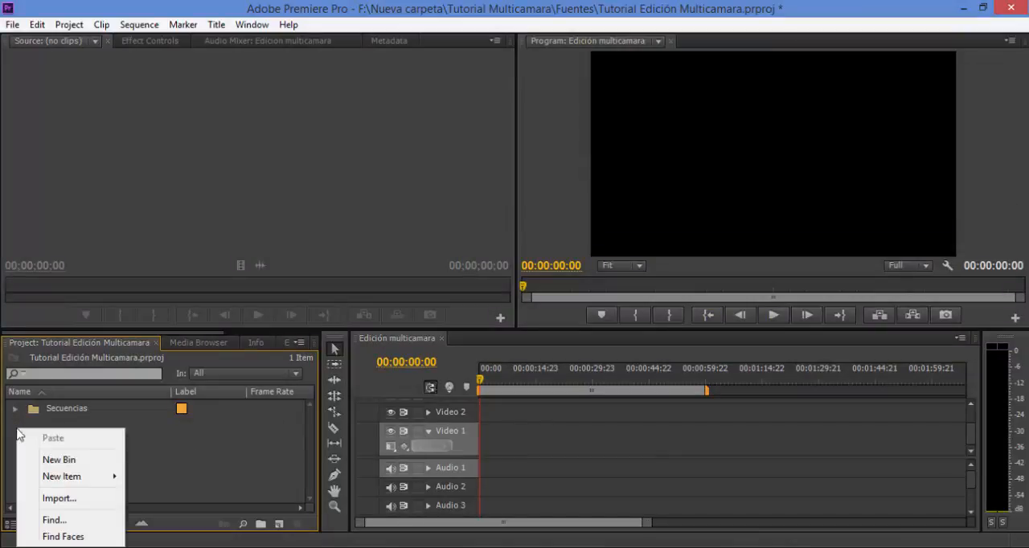
click(94, 461)
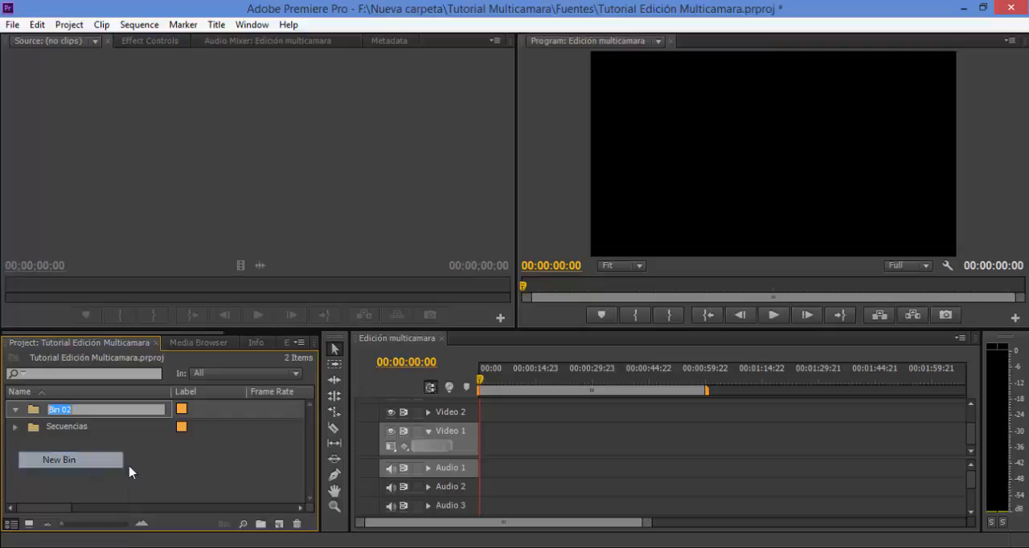
key(BackSpace)
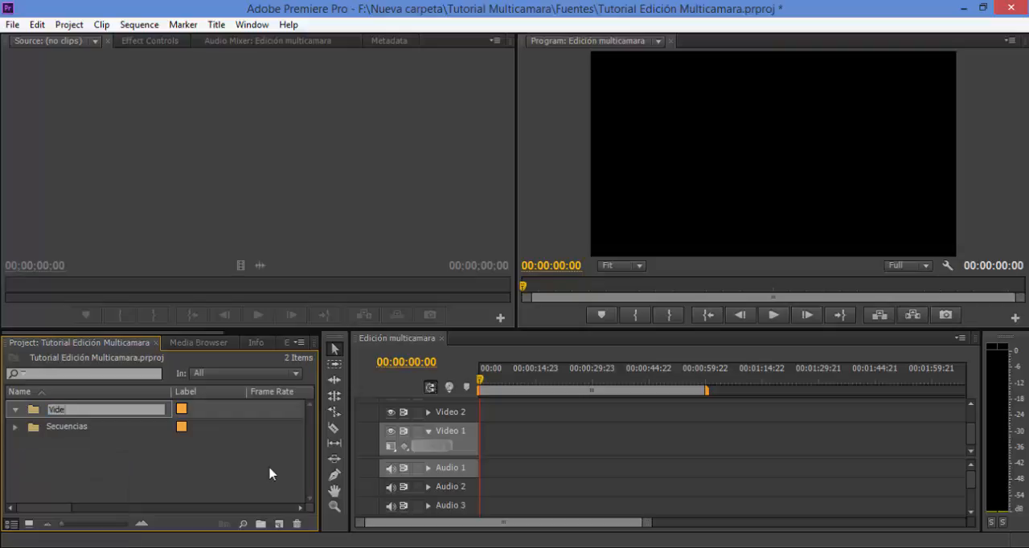
click(140, 493)
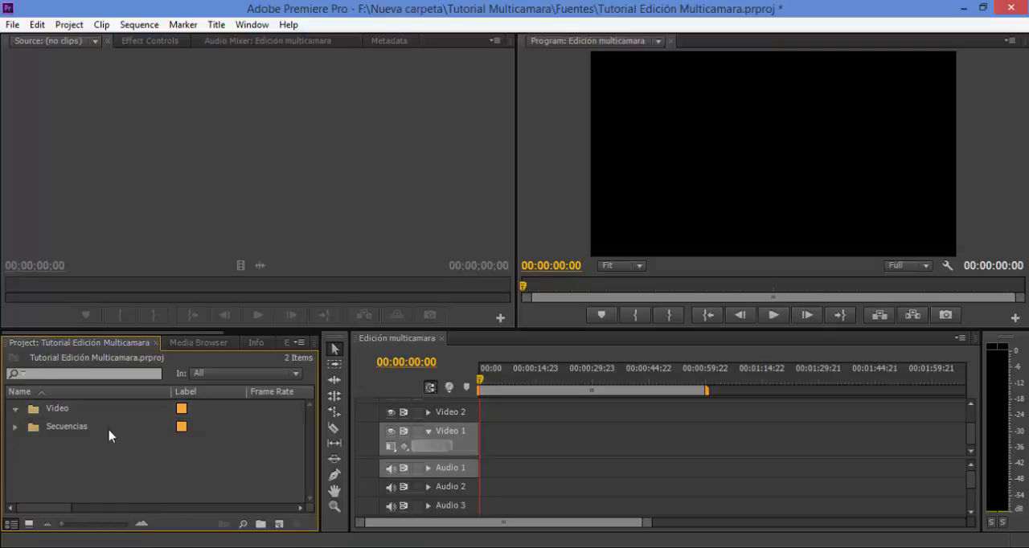
Create a bin named "Camara 1" inside the "Video" bin.
click(54, 413)
right_click(43, 412)
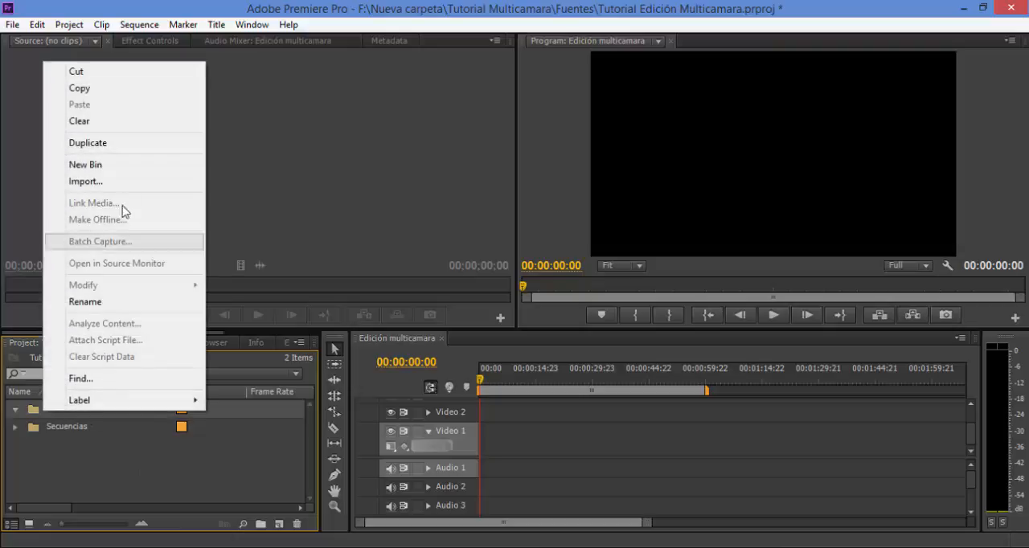
click(131, 162)
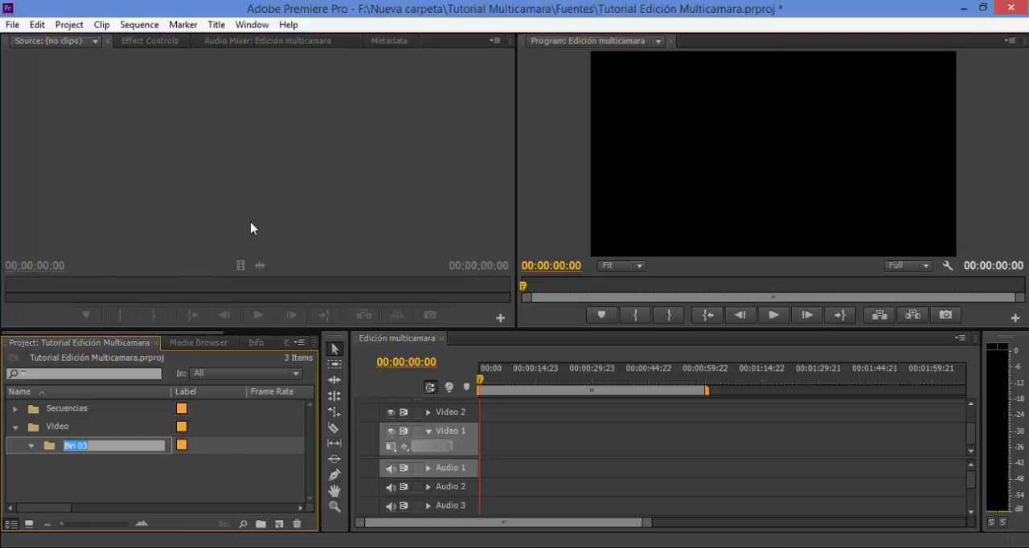
key(BackSpace)
text(Camara 1)
click(124, 500)
Add a second bin named "Camara 2" inside the "Video" bin.
click(44, 427)
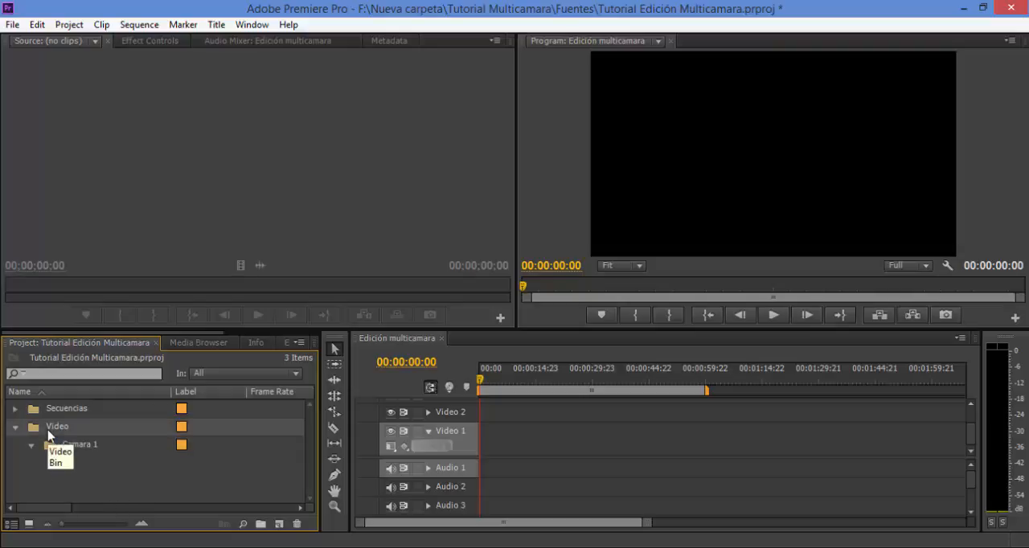
right_click(48, 431)
click(125, 182)
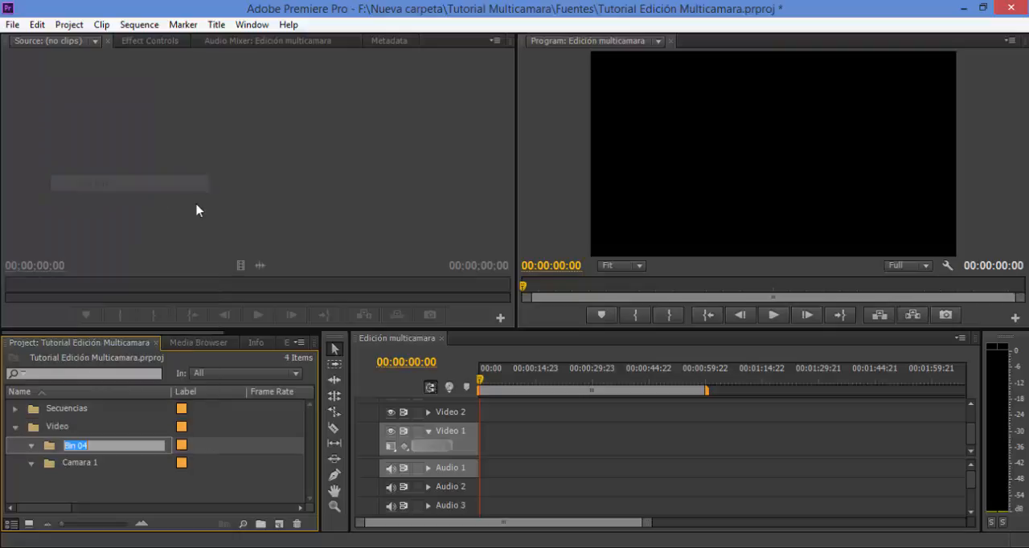
key(BackSpace)
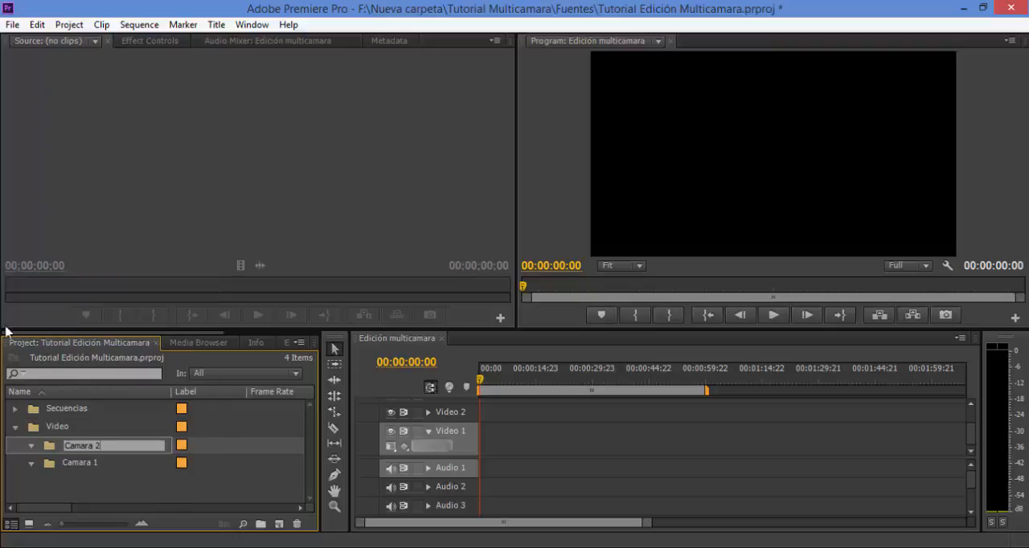
text(Camara 2)
click(177, 488)
Start a media import for the "Camara 1" bin and browse to F:\Nueva carpeta\Tutorial Multicamara\Fuentes\Video.
click(67, 470)
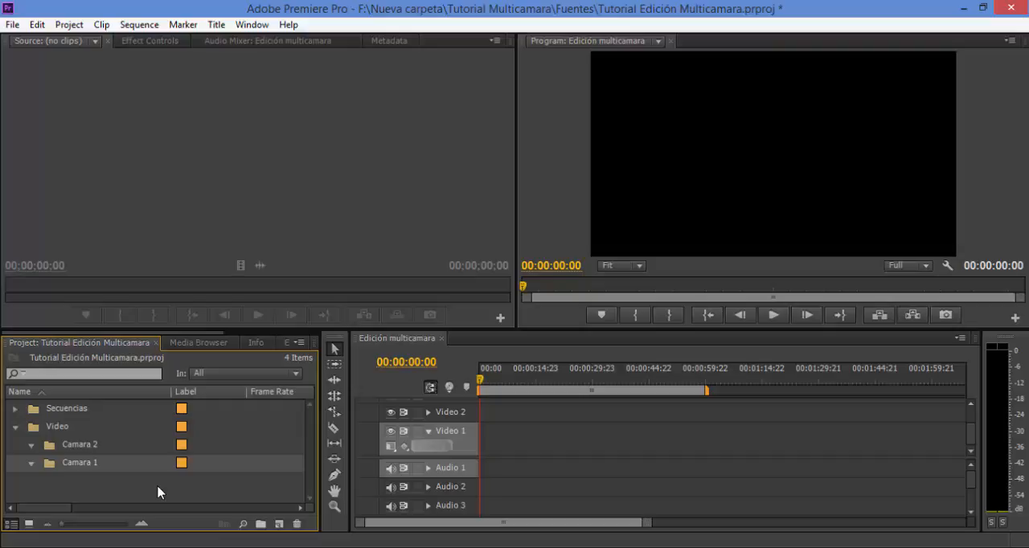
double_click(156, 485)
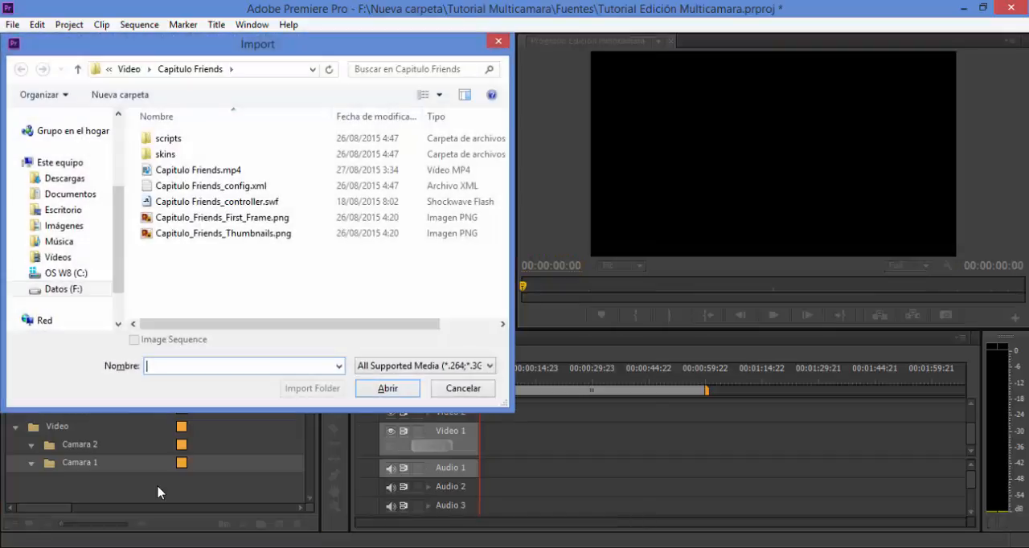
click(65, 289)
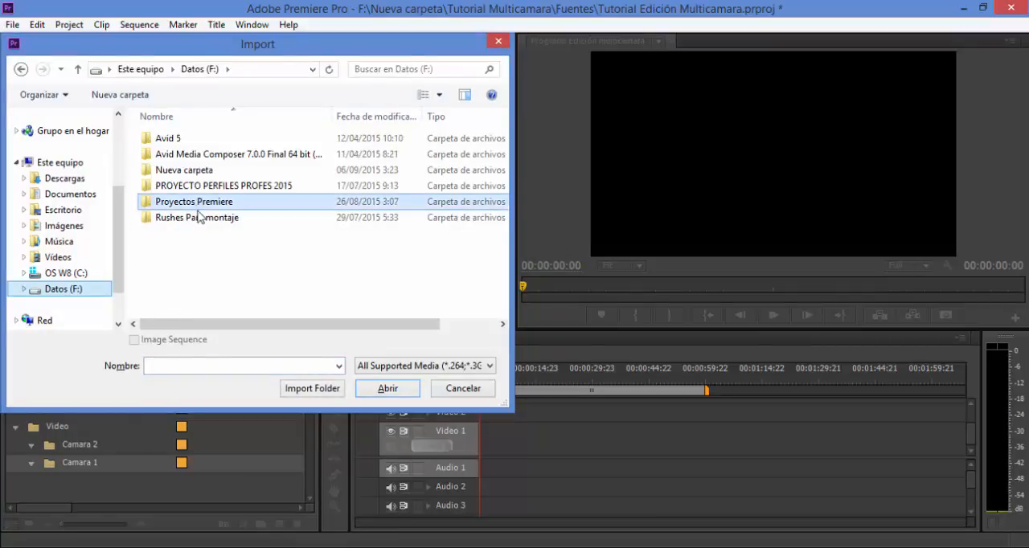
double_click(185, 170)
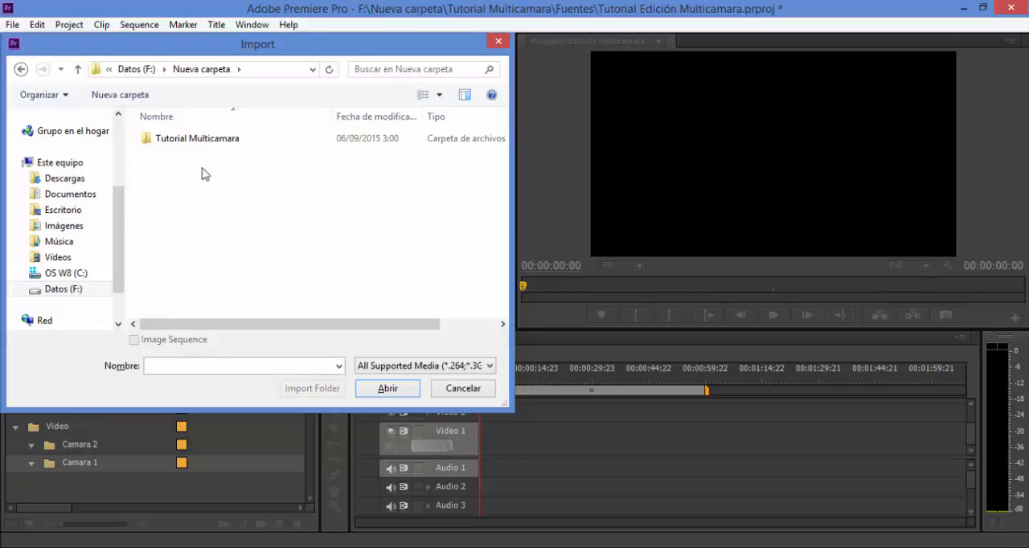
click(209, 141)
click(198, 180)
click(182, 145)
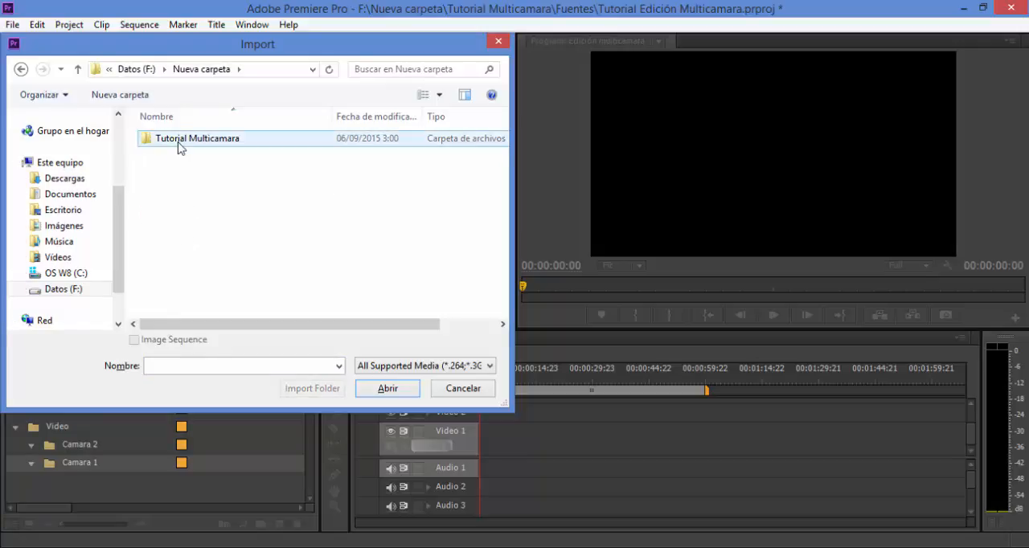
double_click(193, 143)
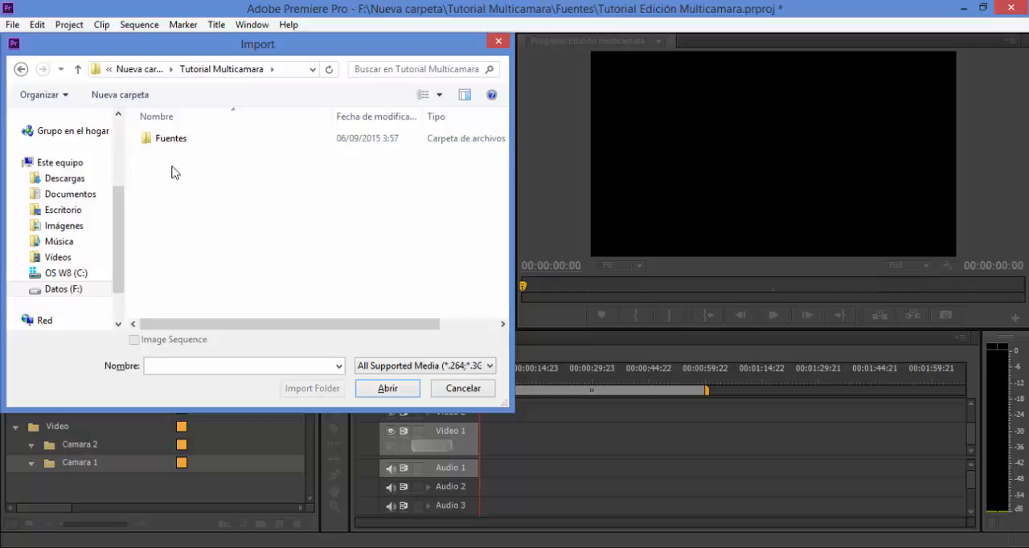
click(169, 143)
double_click(169, 142)
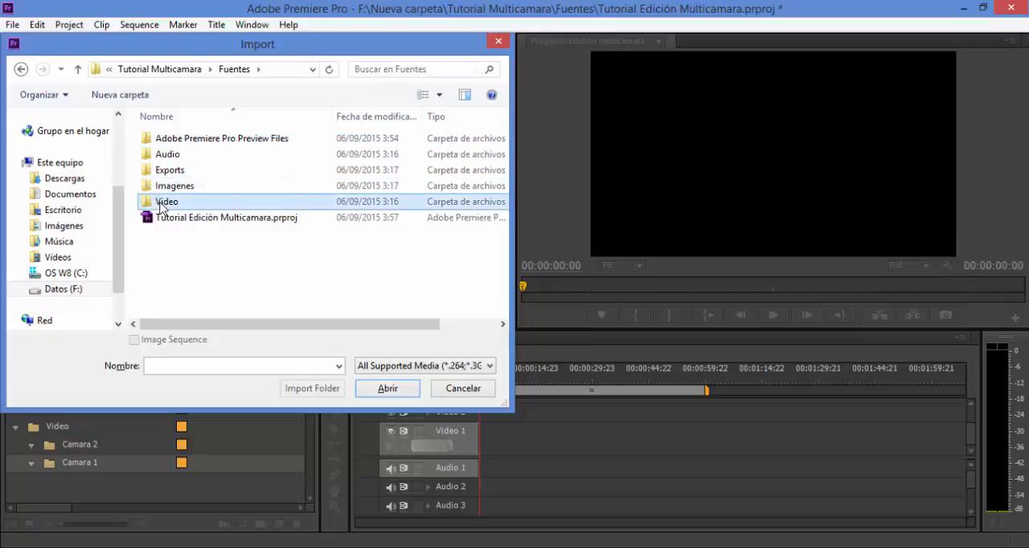
double_click(169, 203)
Import Camara 1.mp4 from the "Cámara 1" folder into the "Camara 1" bin.
click(175, 142)
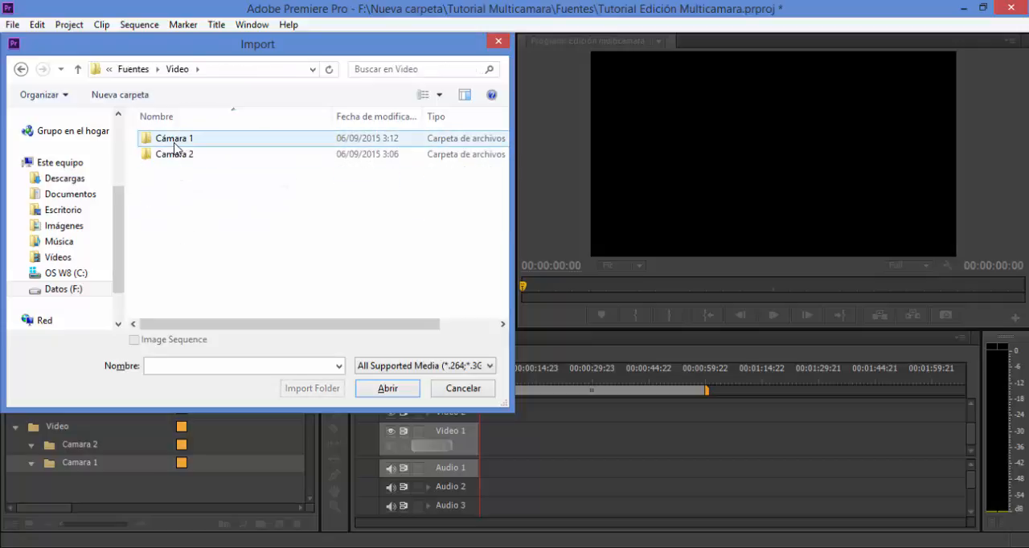
double_click(175, 141)
click(174, 179)
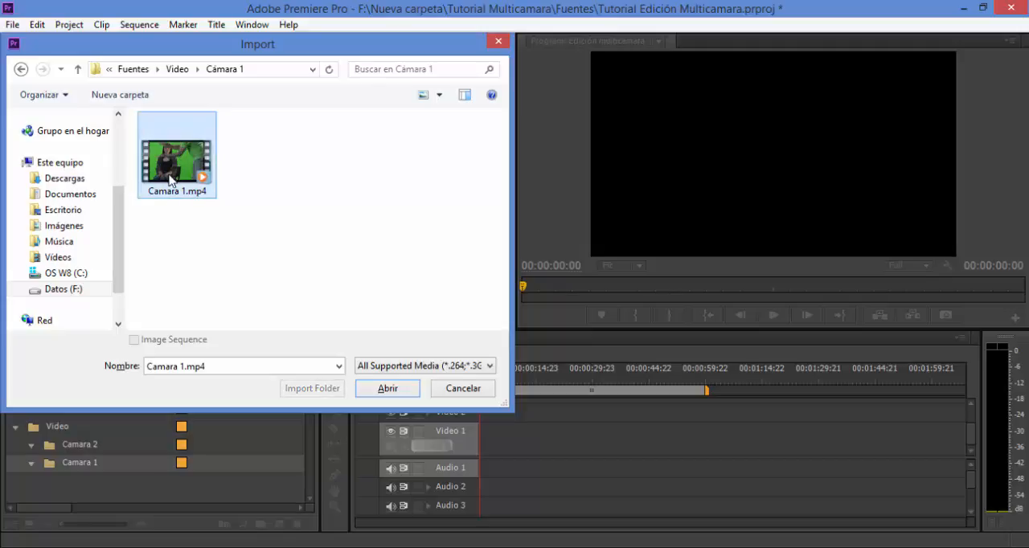
click(390, 389)
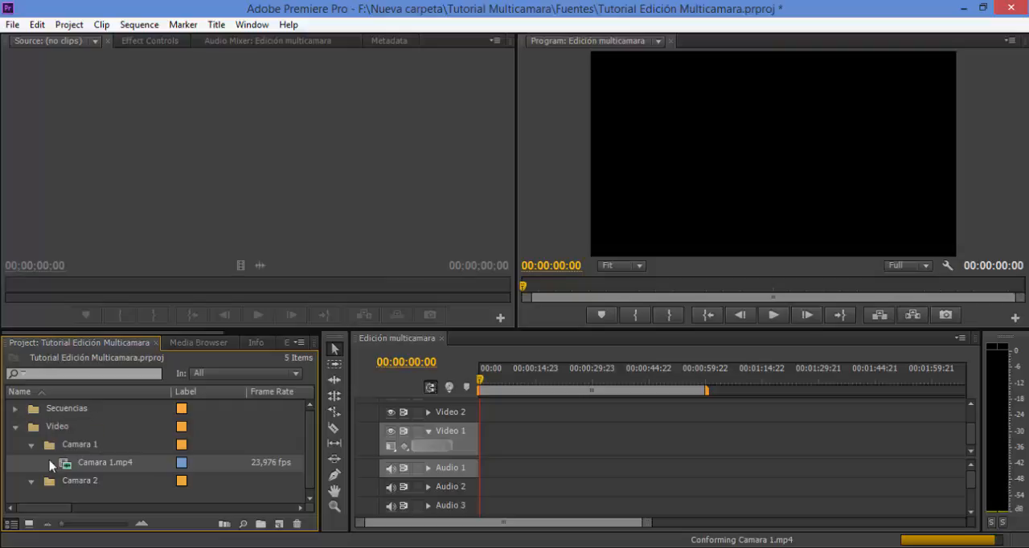
Import Camara 2.mp4 from the "Camara 2" source folder into the "Camara 2" bin.
click(50, 485)
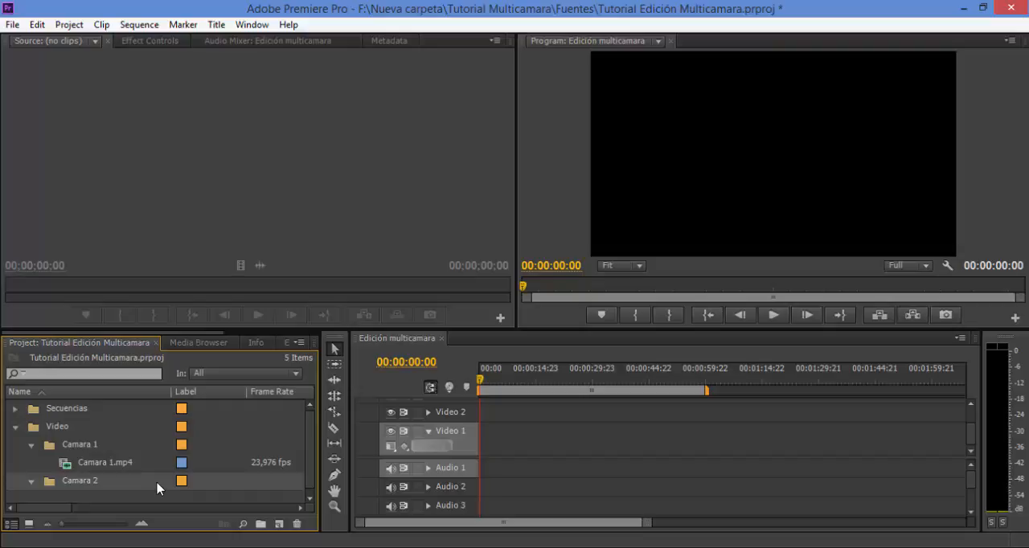
key(ctrl+i)
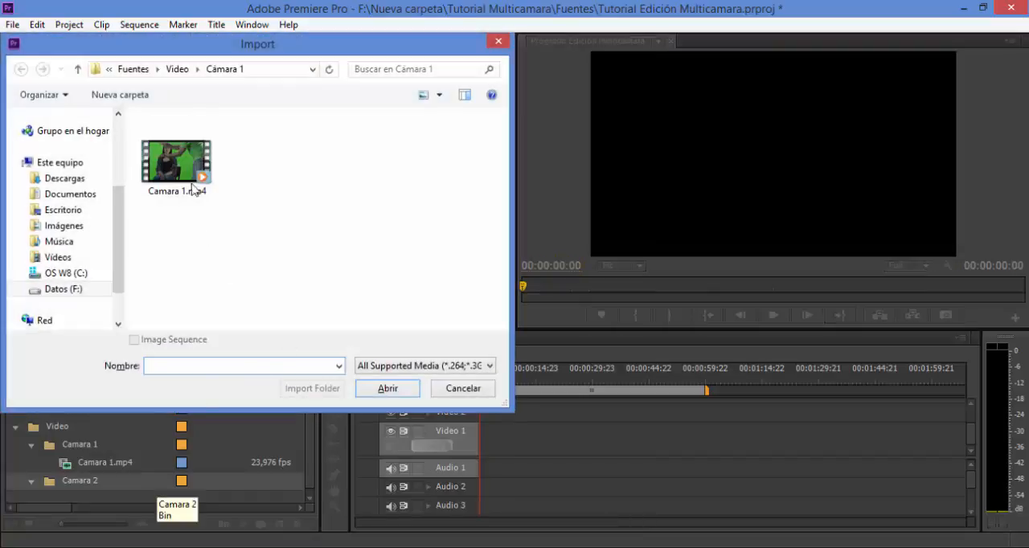
click(177, 69)
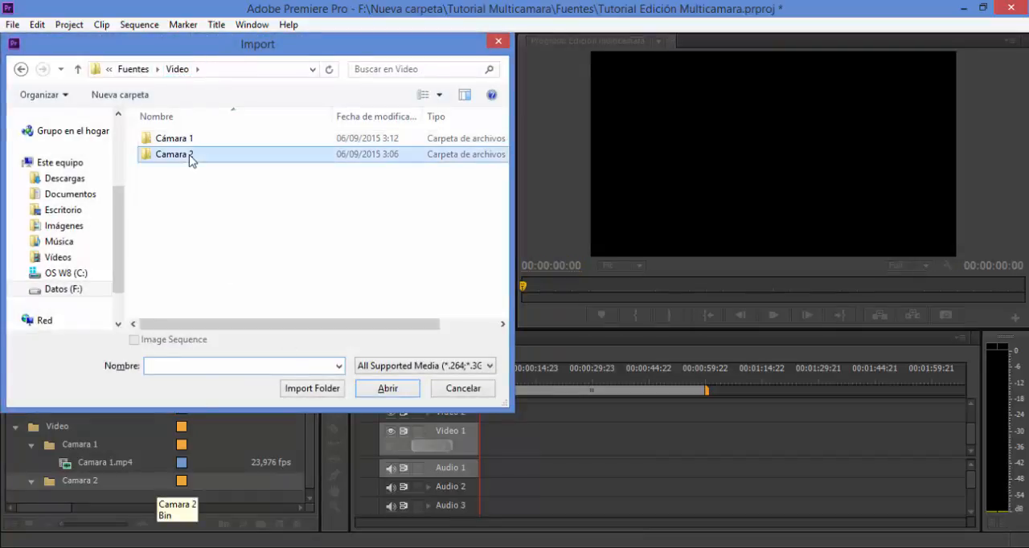
double_click(185, 154)
click(176, 157)
click(387, 389)
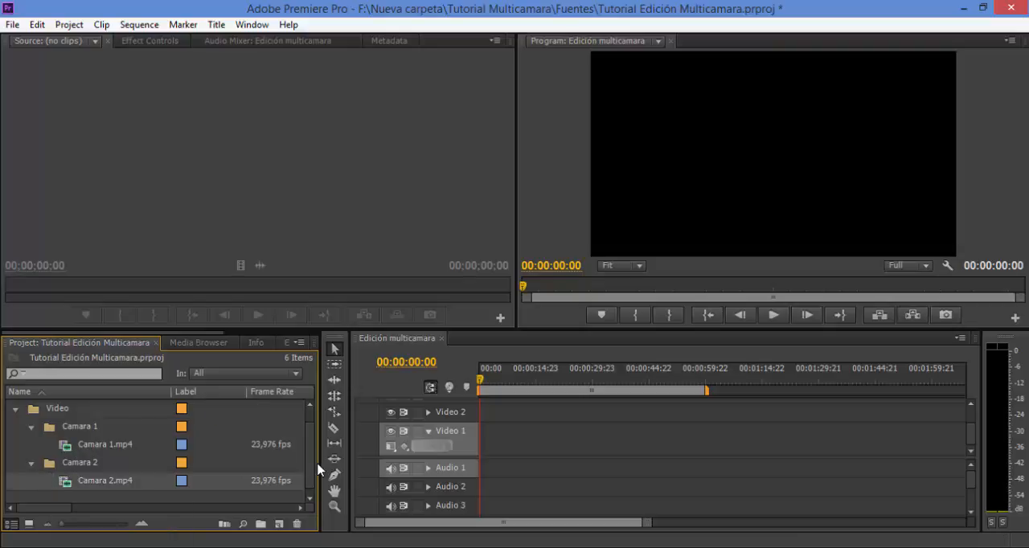
mouse_move(312, 462)
mouse_down()
mouse_move(308, 484)
mouse_move(309, 428)
mouse_move(307, 481)
mouse_up()
scroll(316, 487, up, 1)
scroll(259, 504, down, 1)
scroll(310, 482, up, 1)
scroll(309, 486, down, 1)
scroll(306, 466, up, 1)
scroll(305, 487, down, 1)
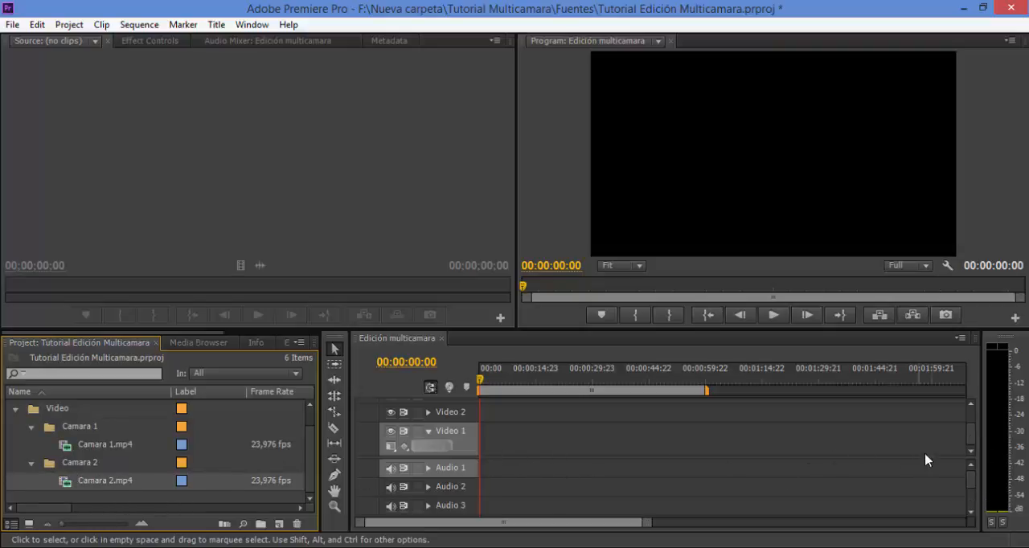
click(972, 434)
mouse_move(972, 434)
mouse_down()
mouse_move(965, 427)
mouse_move(966, 437)
mouse_up()
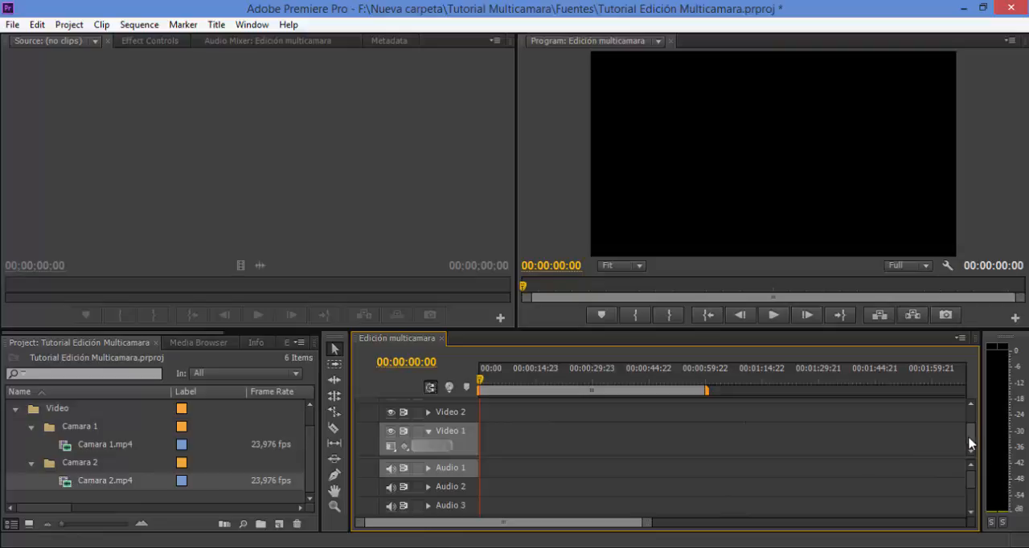
scroll(971, 438, up, 1)
scroll(971, 445, down, 1)
mouse_move(309, 490)
mouse_down()
mouse_move(307, 470)
mouse_move(304, 490)
mouse_up()
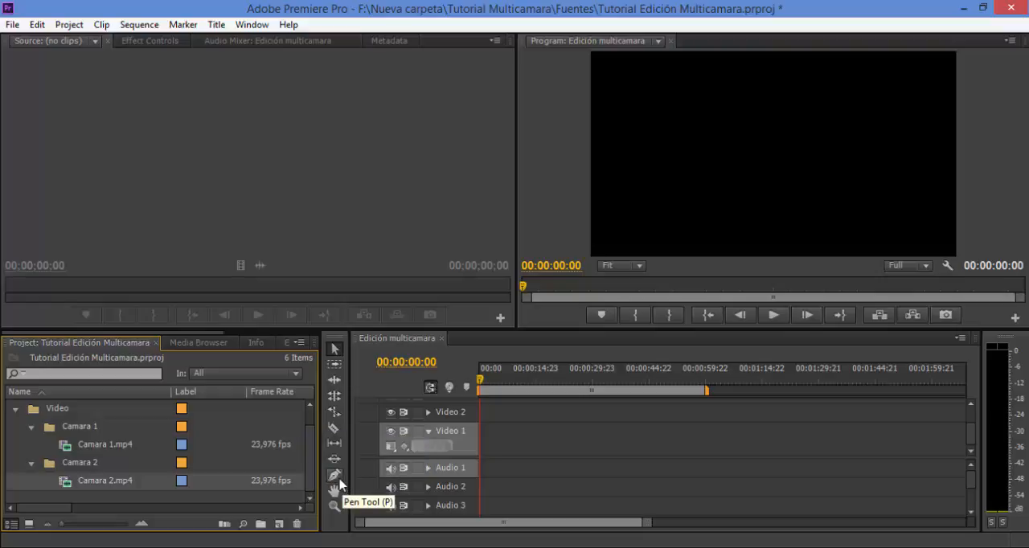
Collapse the "Camara 1" bin and the "Video" bin in the project list.
drag(312, 462, 311, 449)
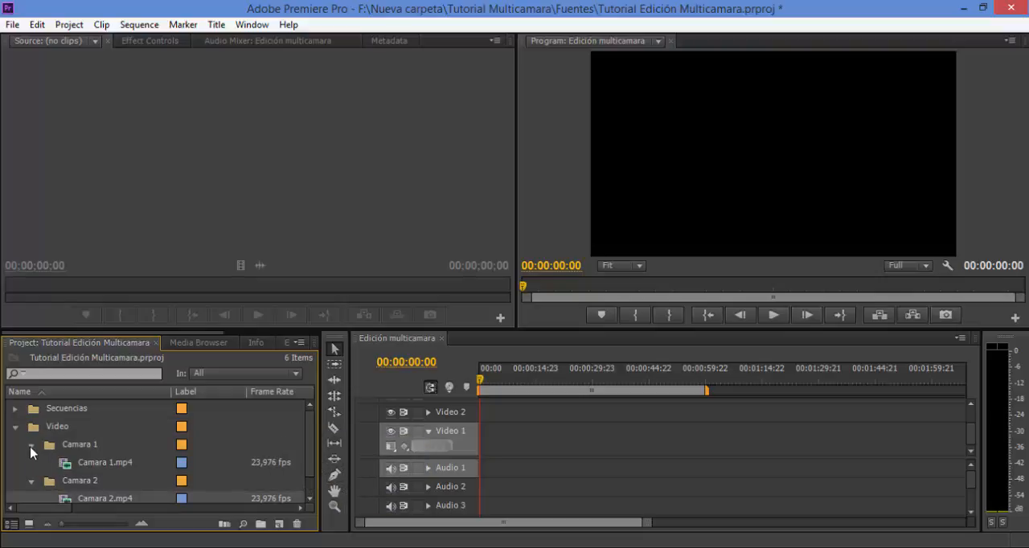
click(30, 445)
click(15, 427)
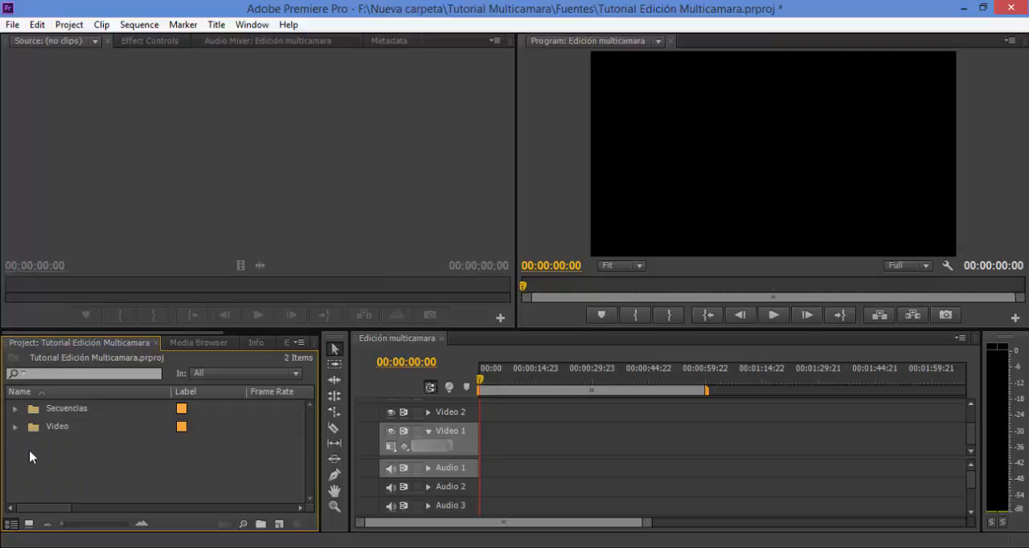
right_click(30, 456)
click(185, 469)
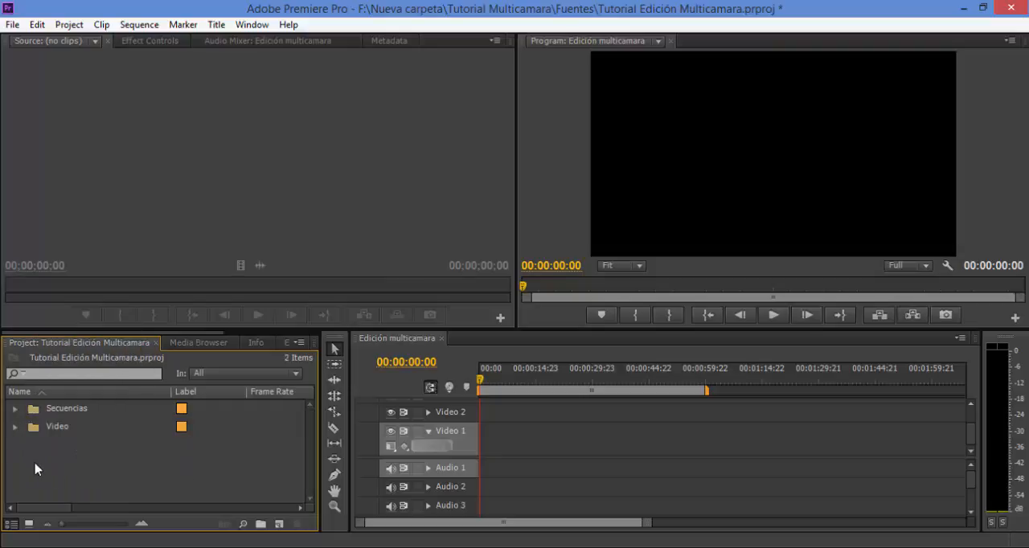